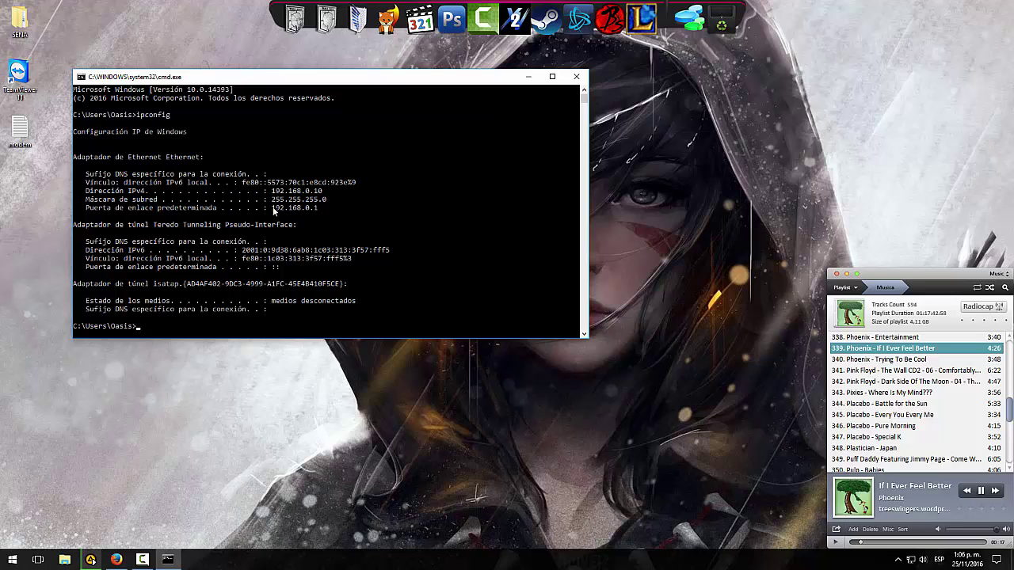
Copy the default gateway address 192.168.0.1 from the ipconfig output and close the Command Prompt.
{"action": "left_click_drag", "start_coordinate": [269, 206], "coordinate": [320, 212]}
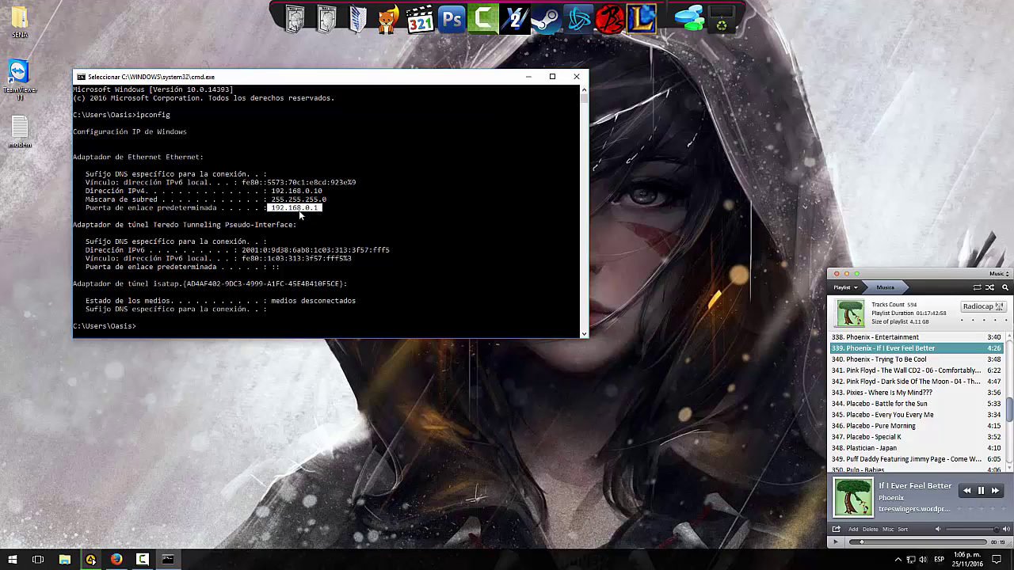
{"action": "right_click", "coordinate": [300, 214]}
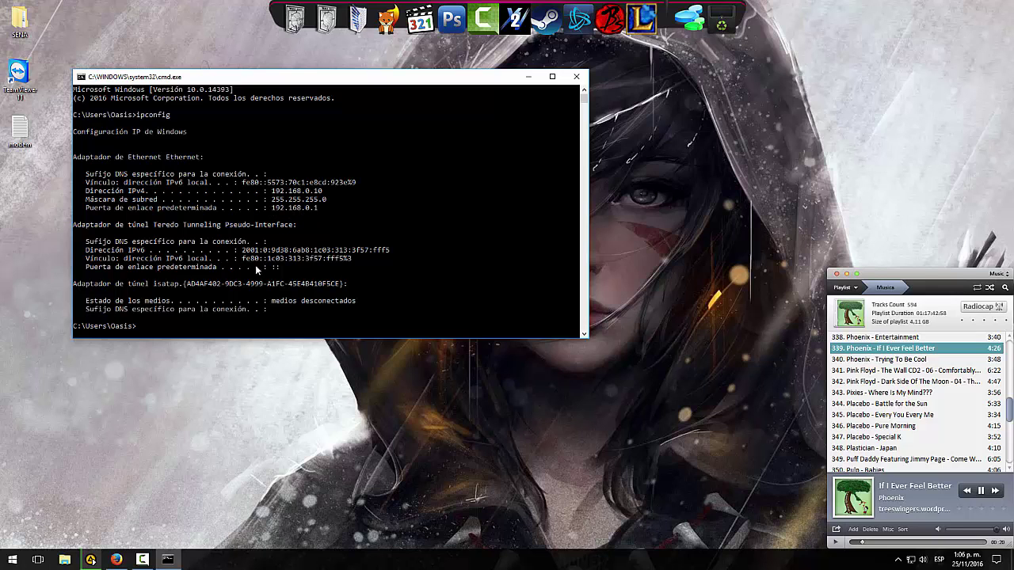
{"action": "left_click", "coordinate": [576, 77]}
Switch to Firefox and open a new blank tab.
{"action": "left_click", "coordinate": [117, 559]}
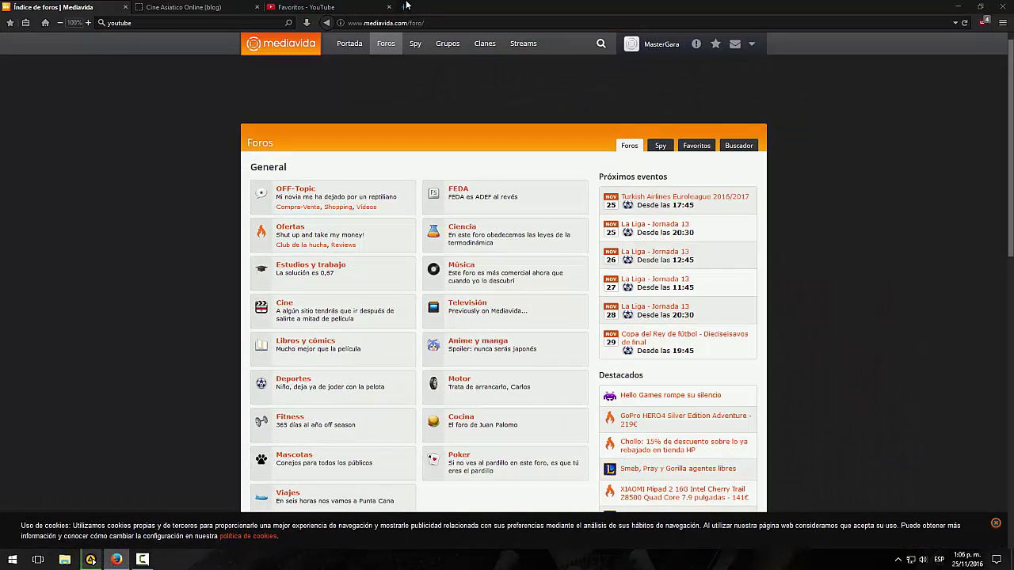
{"action": "left_click", "coordinate": [405, 8]}
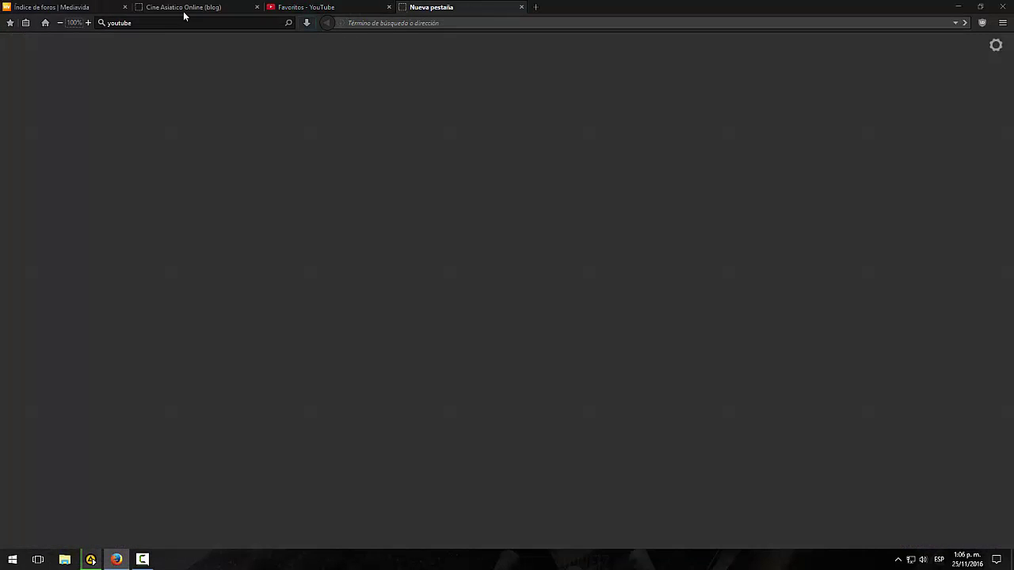
{"action": "left_click", "coordinate": [521, 7]}
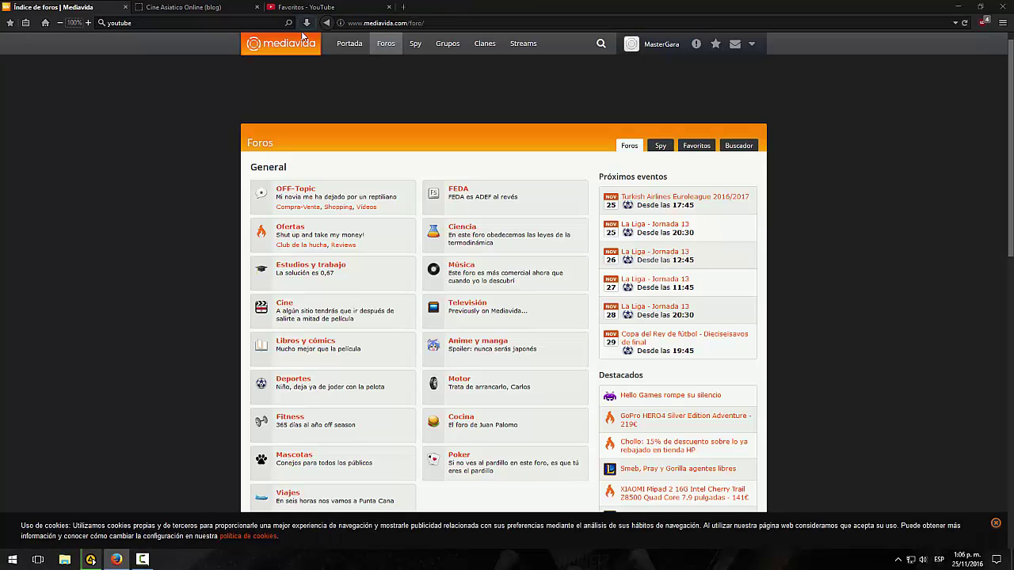
{"action": "left_click", "coordinate": [172, 8]}
{"action": "left_click", "coordinate": [305, 5]}
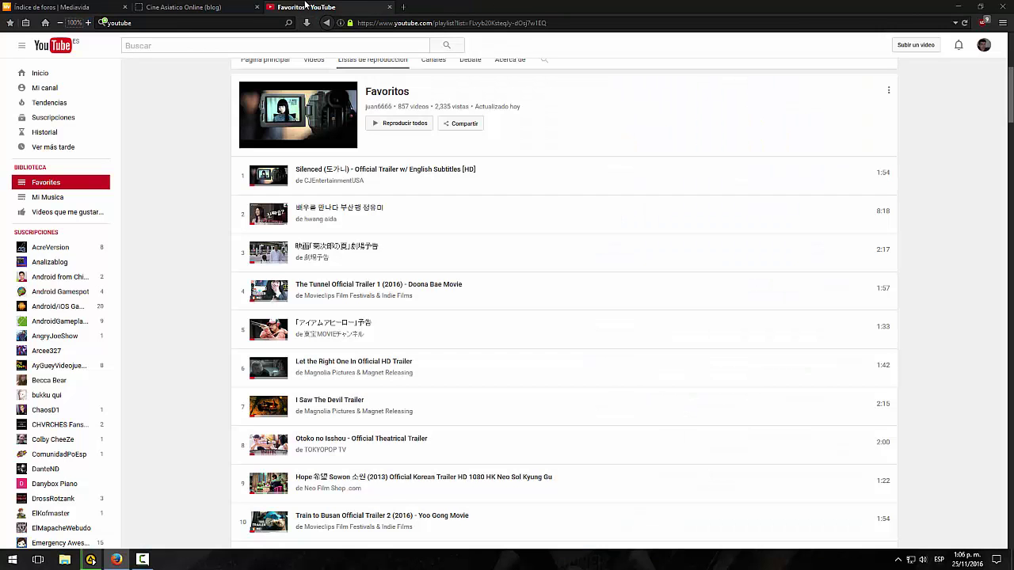
{"action": "left_click", "coordinate": [403, 6]}
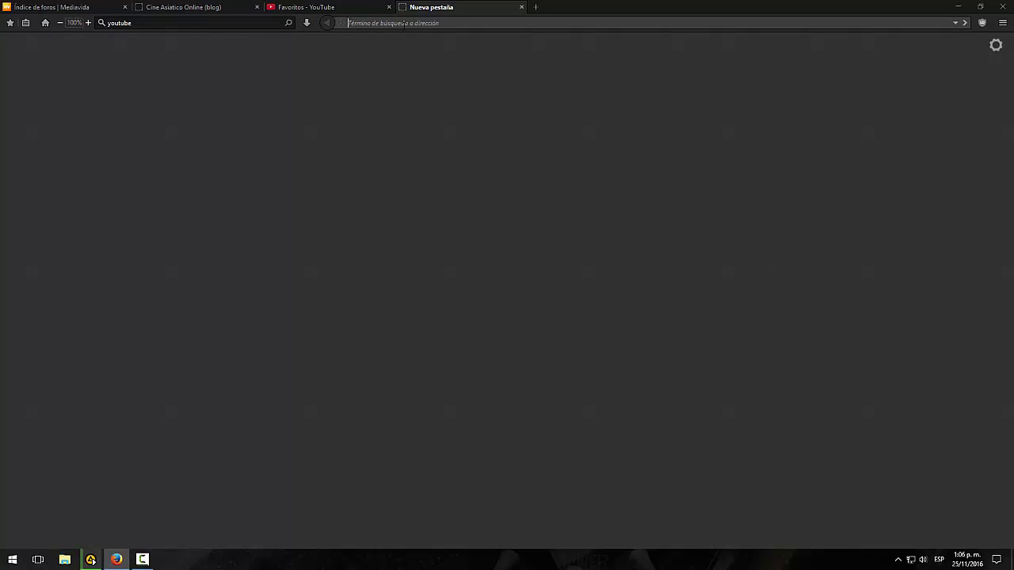
Open the modem notes file from the desktop and load its address 192.168.0.1/connection_status.asp in the new Firefox tab.
{"action": "left_click", "coordinate": [117, 559]}
{"action": "double_click", "coordinate": [19, 128]}
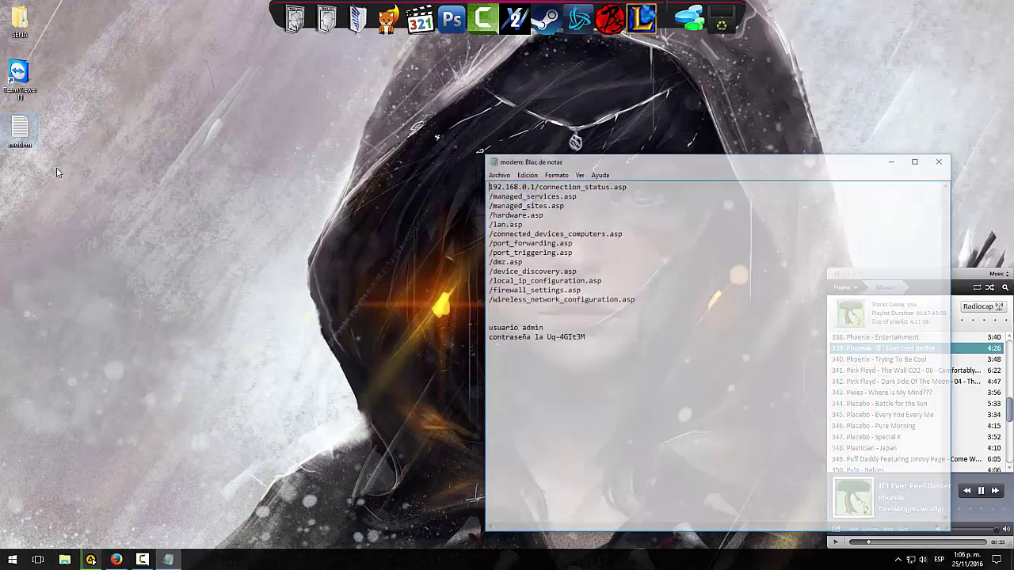
{"action": "left_click", "coordinate": [117, 559]}
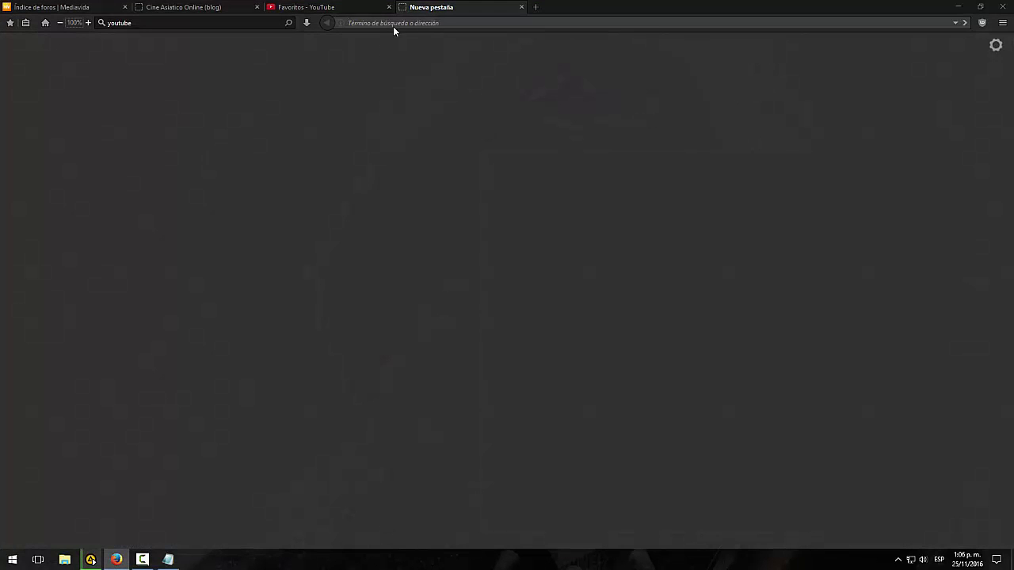
{"action": "left_click", "coordinate": [393, 23]}
{"action": "type", "text": "192.168.0.1"}
{"action": "left_click", "coordinate": [168, 559]}
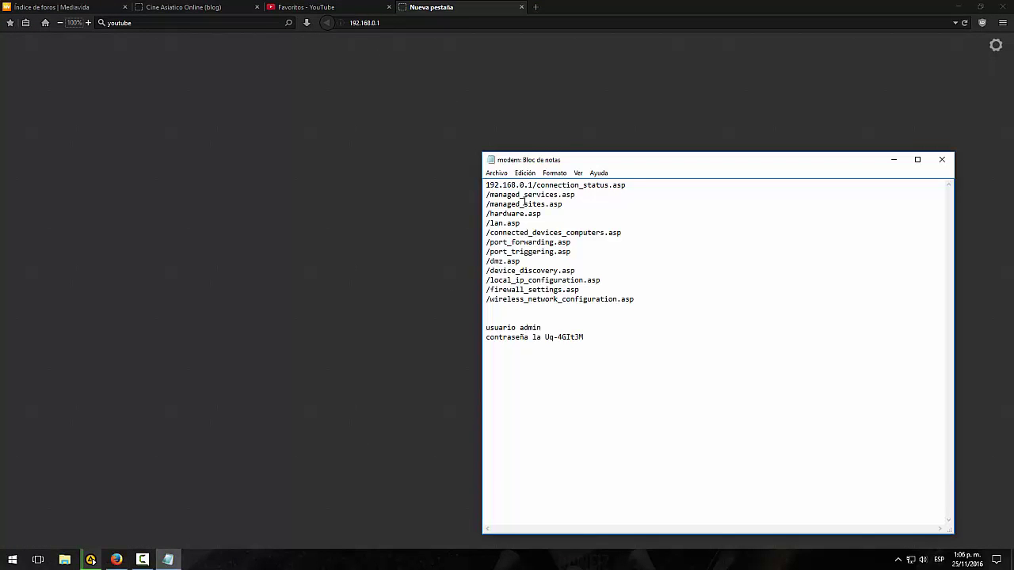
{"action": "left_click_drag", "start_coordinate": [534, 185], "coordinate": [639, 183]}
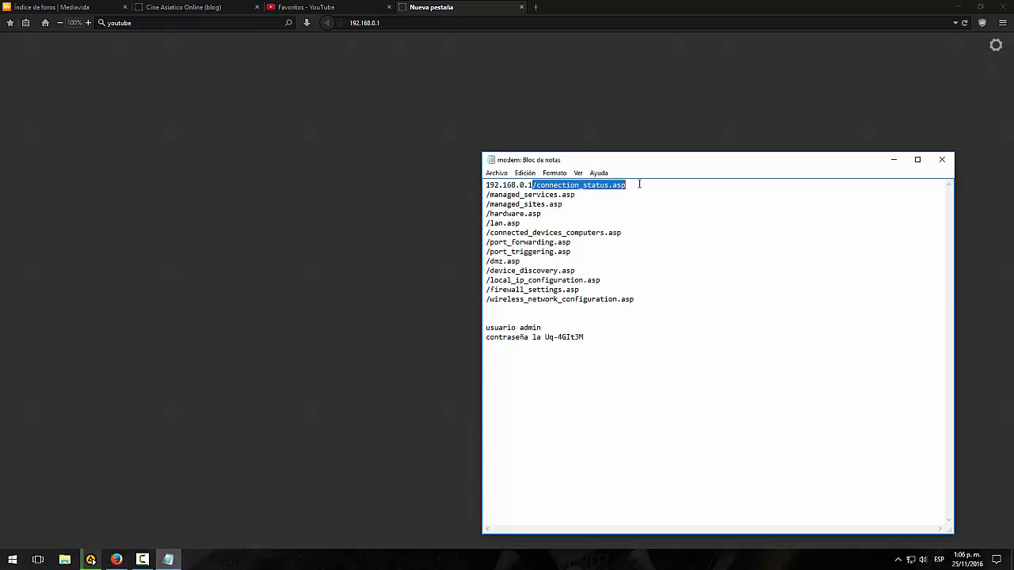
{"action": "left_click", "coordinate": [390, 23]}
{"action": "key", "text": "ctrl+v"}
{"action": "key", "text": "Return"}
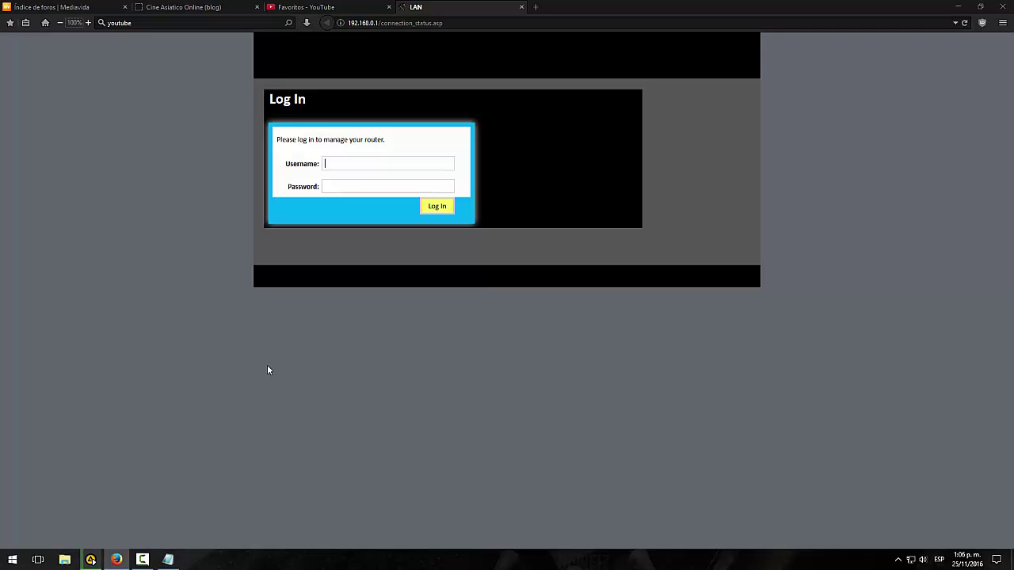
Log in to the router as admin with the password copied from the modem notes, and dismiss the offer to remember the credentials.
{"action": "left_click", "coordinate": [168, 559]}
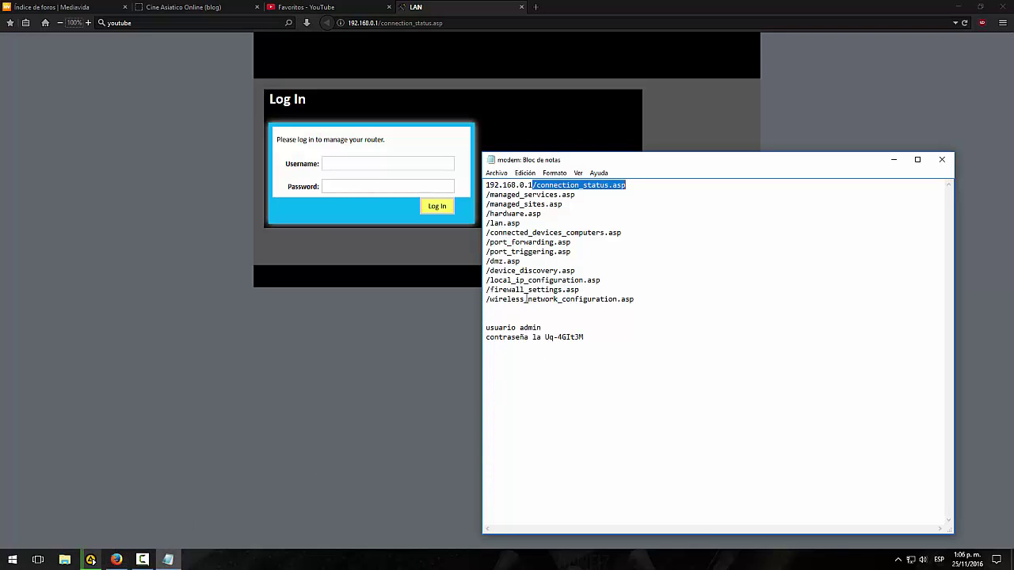
{"action": "left_click_drag", "start_coordinate": [545, 337], "coordinate": [602, 340]}
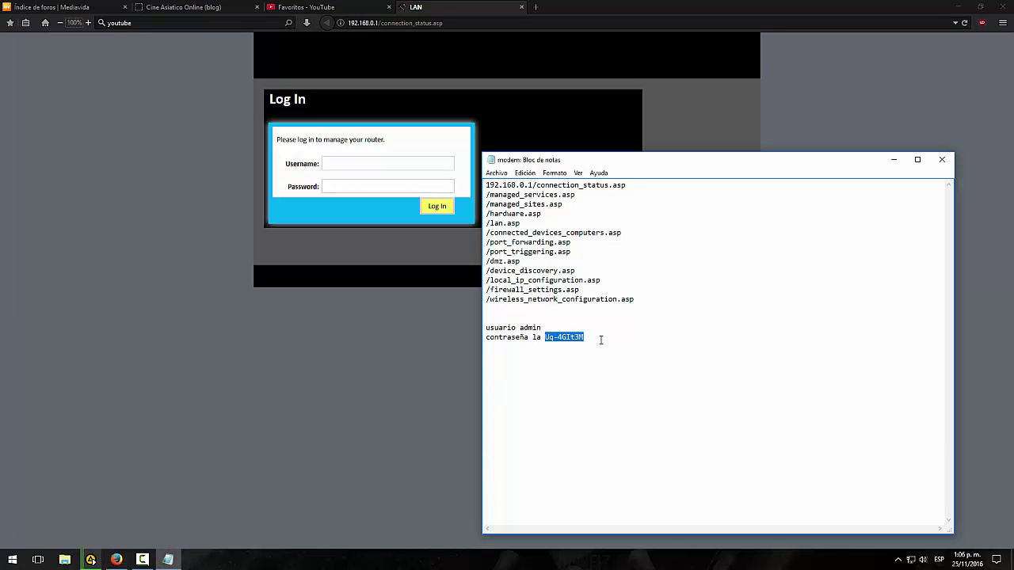
{"action": "key", "text": "ctrl+c"}
{"action": "left_click", "coordinate": [340, 187]}
{"action": "key", "text": "ctrl+v"}
{"action": "left_click", "coordinate": [346, 164]}
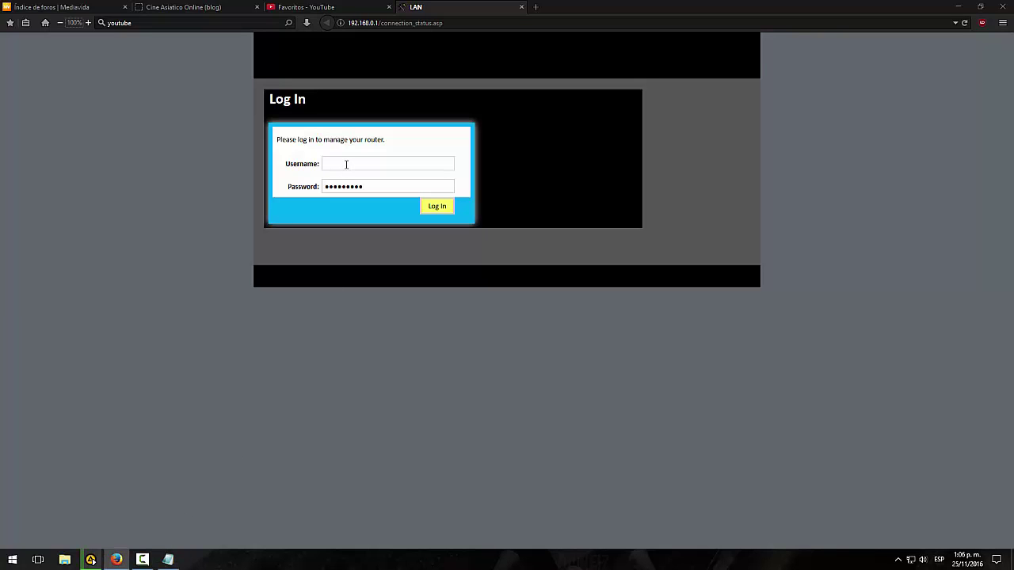
{"action": "left_click", "coordinate": [440, 208]}
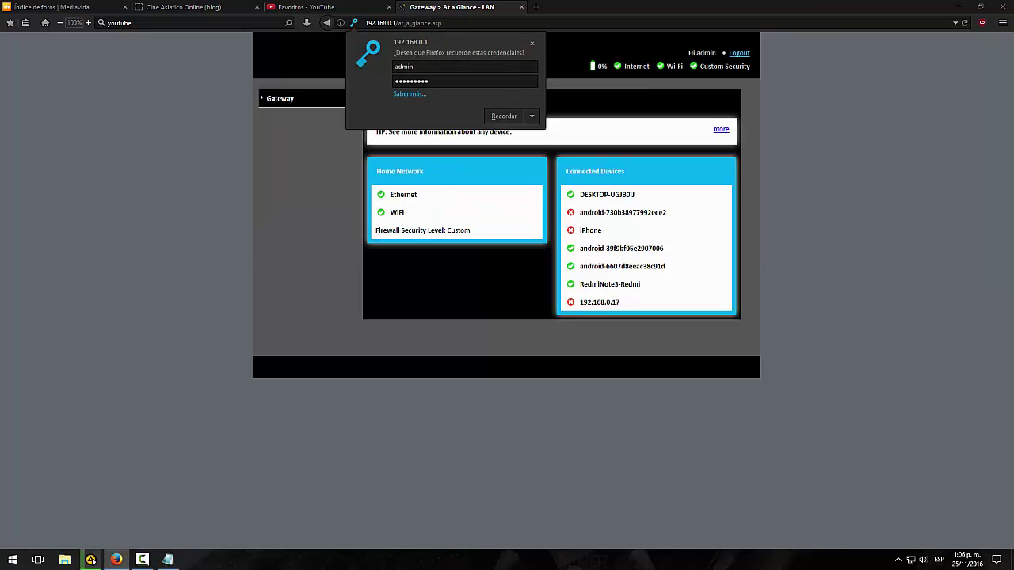
{"action": "left_click", "coordinate": [531, 42]}
Load the router's WiFi page by replacing the address path with /wireless_network_configuration.asp from the modem notes.
{"action": "left_click", "coordinate": [168, 560]}
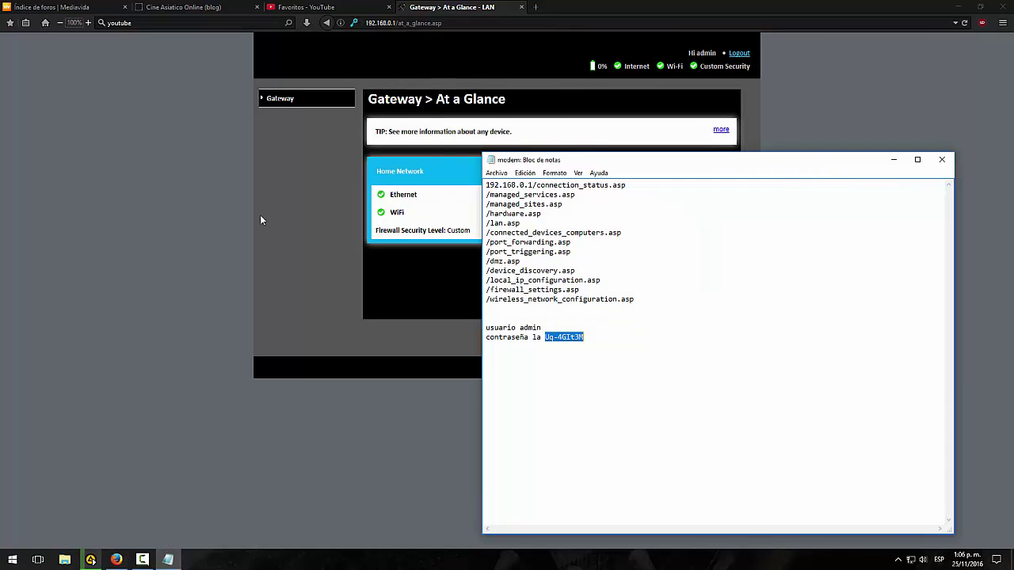
{"action": "left_click", "coordinate": [522, 230]}
{"action": "left_click_drag", "start_coordinate": [644, 299], "coordinate": [487, 302]}
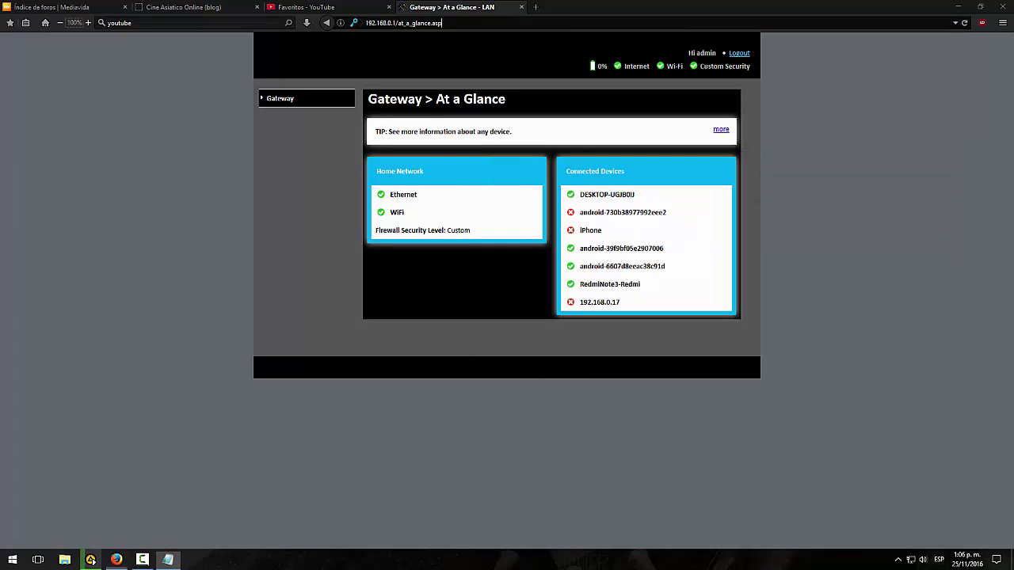
{"action": "left_click", "coordinate": [395, 23]}
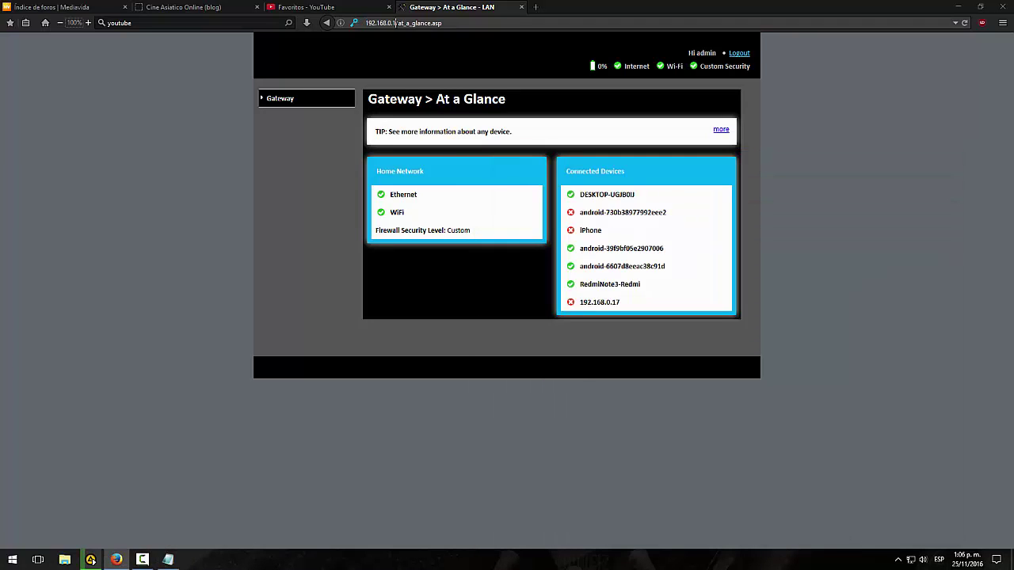
{"action": "key", "text": "shift+End"}
{"action": "key", "text": "ctrl+v"}
{"action": "key", "text": "Return"}
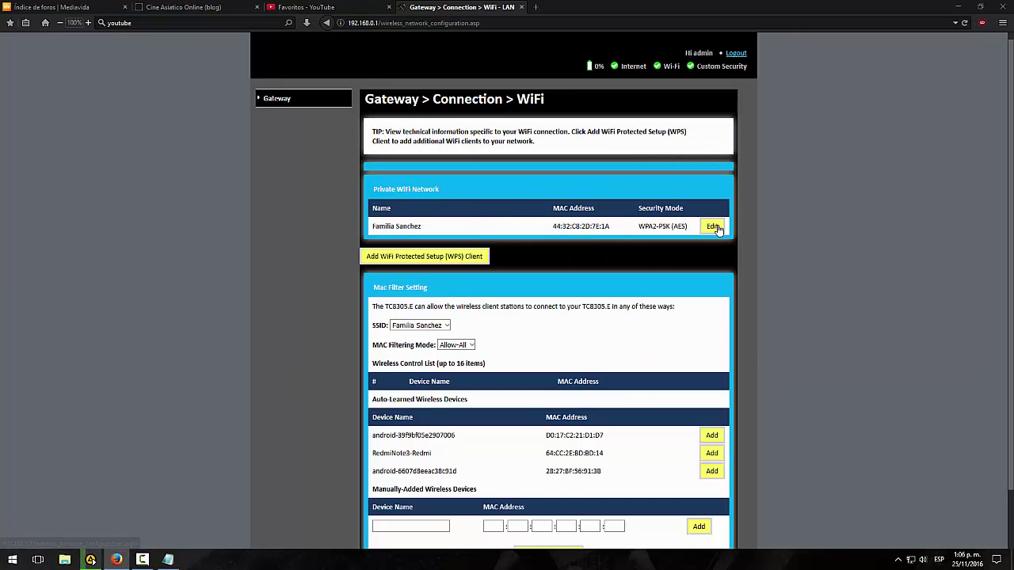
Open the private WiFi network for editing and examine its network password, mode and security mode options.
{"action": "scroll", "coordinate": [717, 229], "scroll_direction": "down", "scroll_amount": 2}
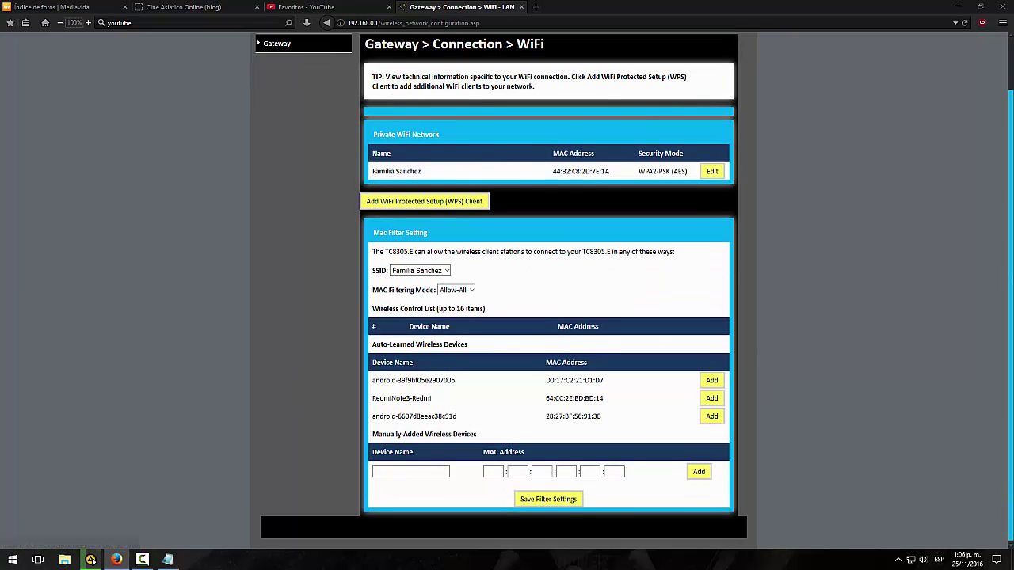
{"action": "left_click", "coordinate": [715, 172]}
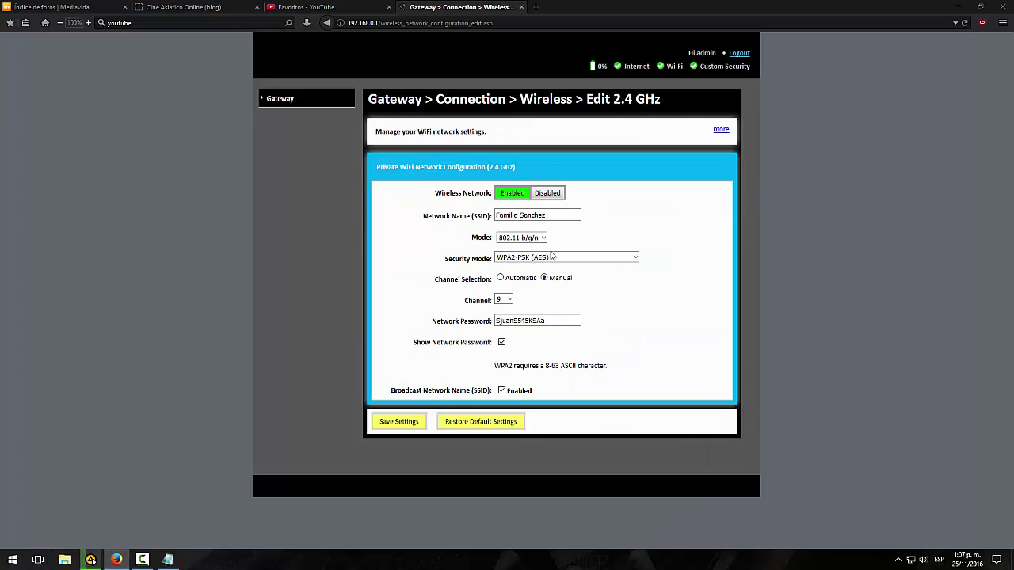
{"action": "left_click_drag", "start_coordinate": [561, 320], "coordinate": [494, 321]}
{"action": "left_click", "coordinate": [607, 316]}
{"action": "left_click", "coordinate": [521, 238]}
{"action": "left_click", "coordinate": [521, 237]}
{"action": "left_click", "coordinate": [544, 259]}
{"action": "left_click", "coordinate": [518, 265]}
Load the router's /firewall_settings.asp page using the path from the modem notes and expand the Custom Security details.
{"action": "left_click", "coordinate": [167, 559]}
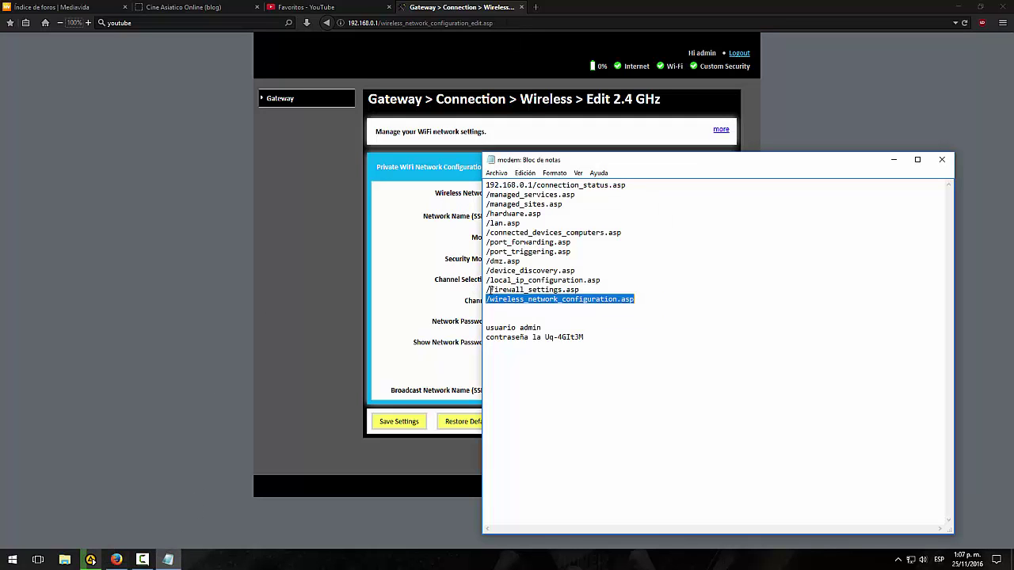
{"action": "left_click_drag", "start_coordinate": [487, 290], "coordinate": [589, 289]}
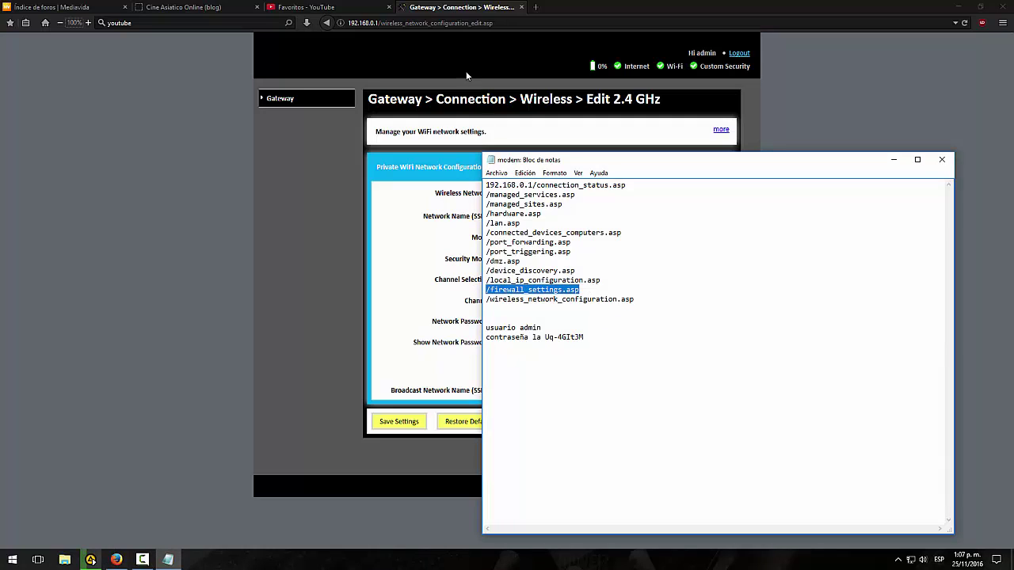
{"action": "left_click", "coordinate": [405, 26]}
{"action": "left_click_drag", "start_coordinate": [378, 23], "coordinate": [559, 28]}
{"action": "key", "text": "ctrl+v"}
{"action": "key", "text": "Return"}
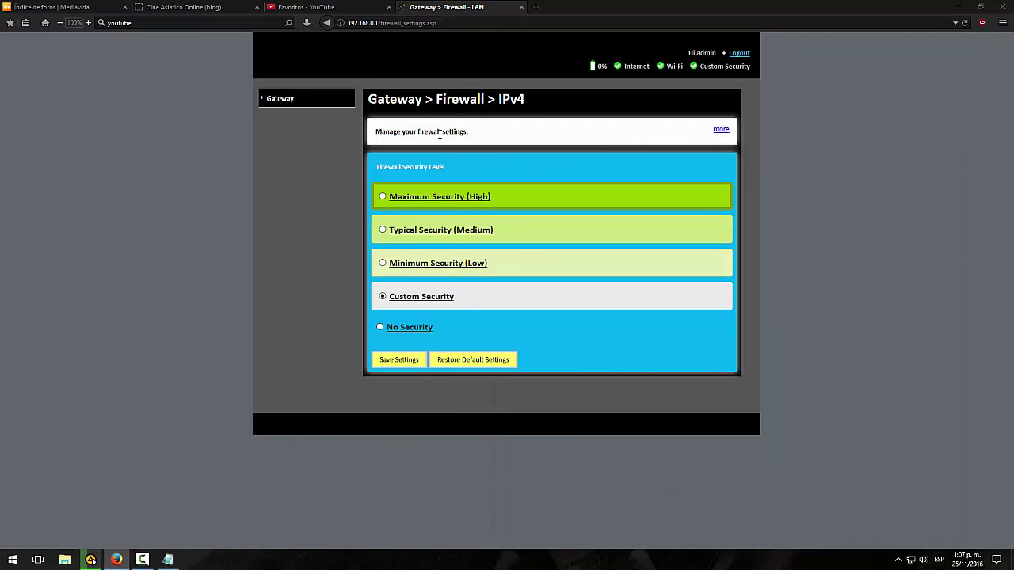
{"action": "left_click", "coordinate": [420, 297]}
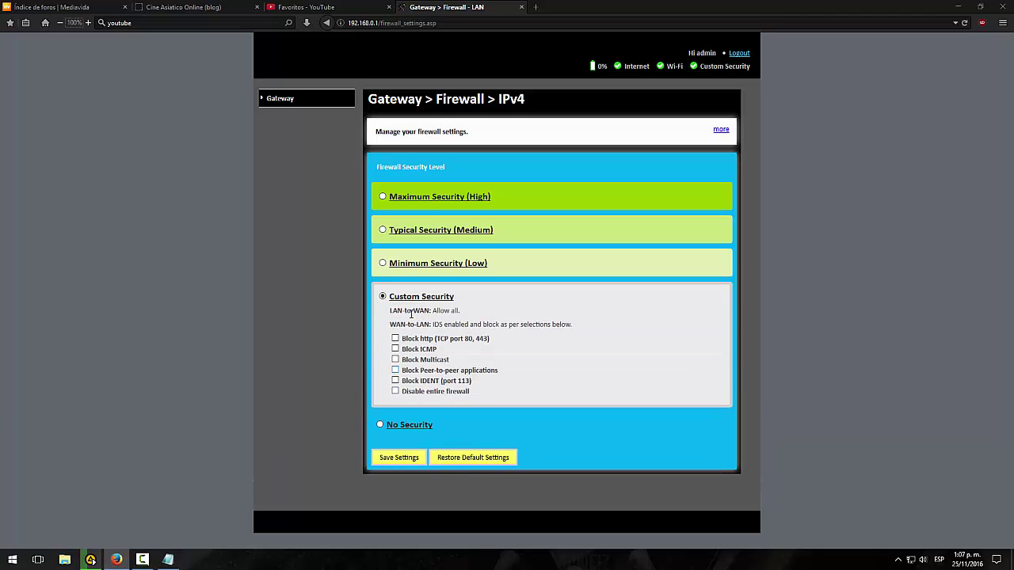
Load the router's parental control page by replacing the address path with /managed_services.asp from the modem notes.
{"action": "left_click", "coordinate": [168, 560]}
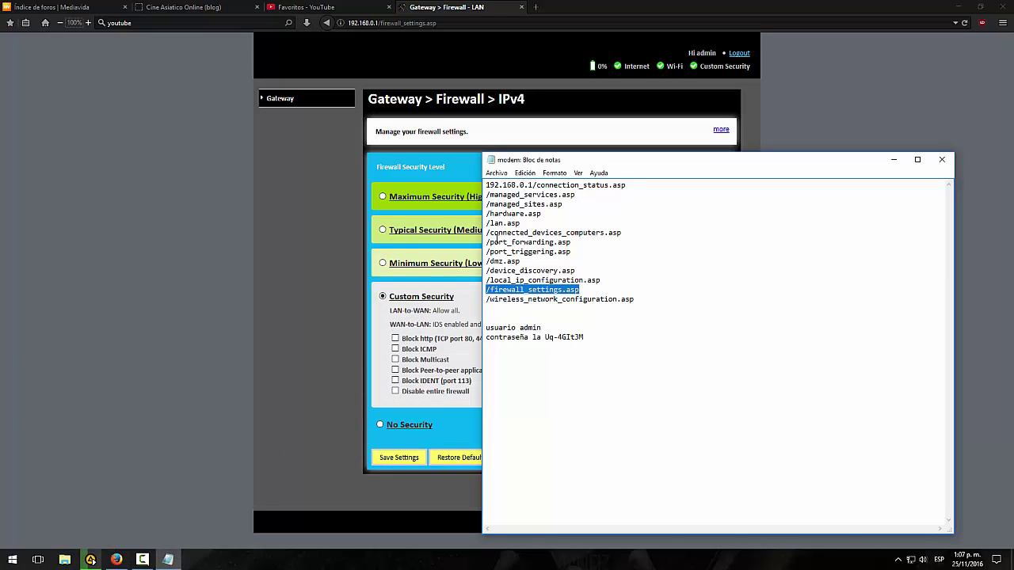
{"action": "left_click", "coordinate": [486, 224]}
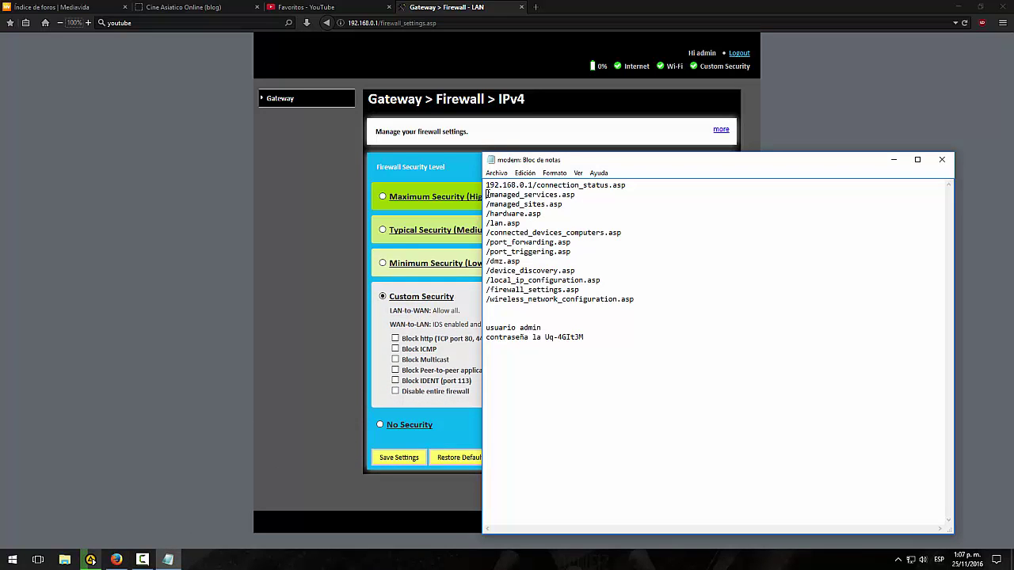
{"action": "left_click_drag", "start_coordinate": [486, 194], "coordinate": [596, 195]}
{"action": "key", "text": "ctrl+c"}
{"action": "left_click", "coordinate": [425, 21]}
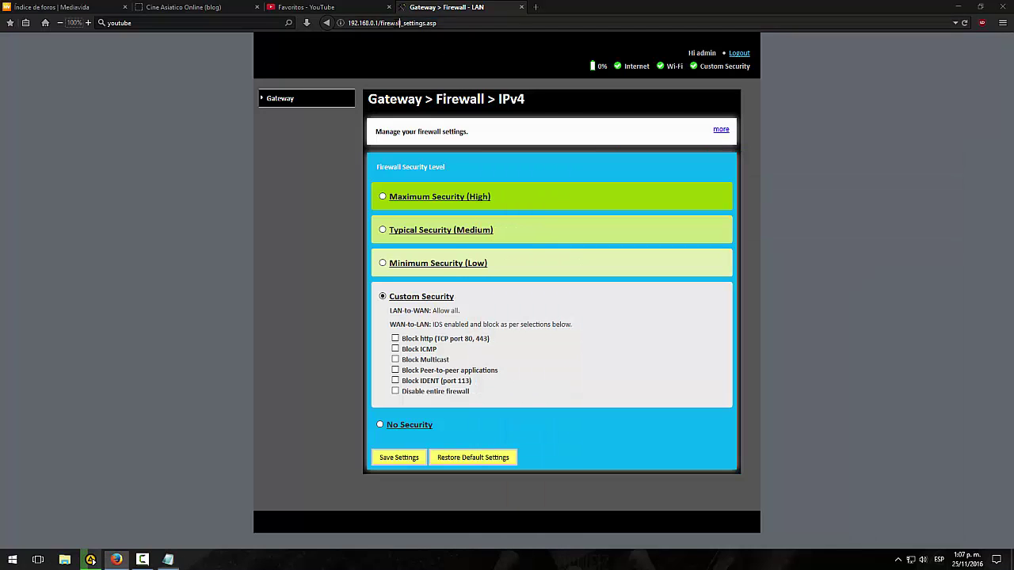
{"action": "left_click_drag", "start_coordinate": [378, 22], "coordinate": [437, 23]}
{"action": "key", "text": "ctrl+v"}
{"action": "key", "text": "Return"}
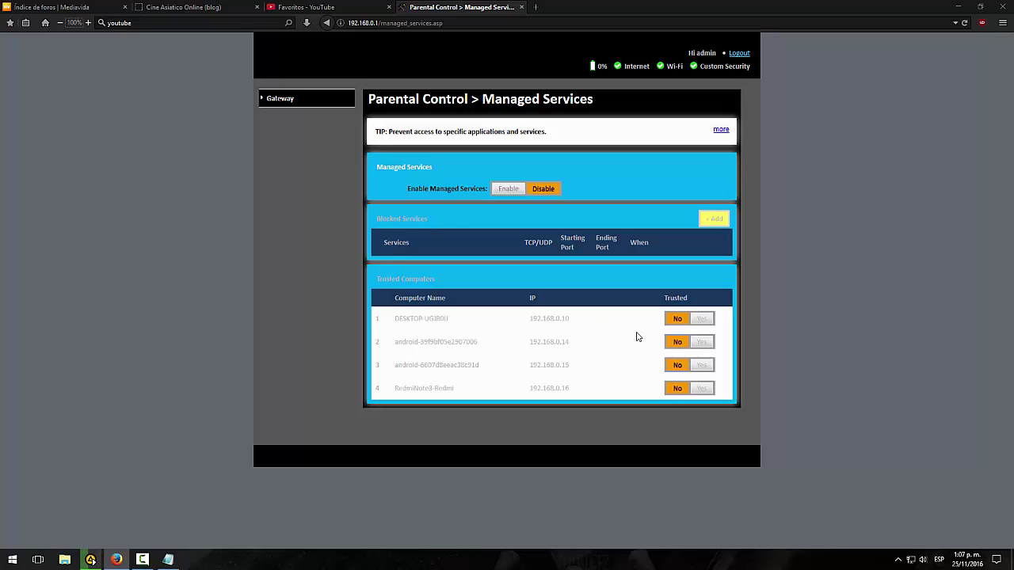
Load the router's hardware information page by replacing the address path with /hardware.asp from the modem notes.
{"action": "left_click", "coordinate": [167, 560]}
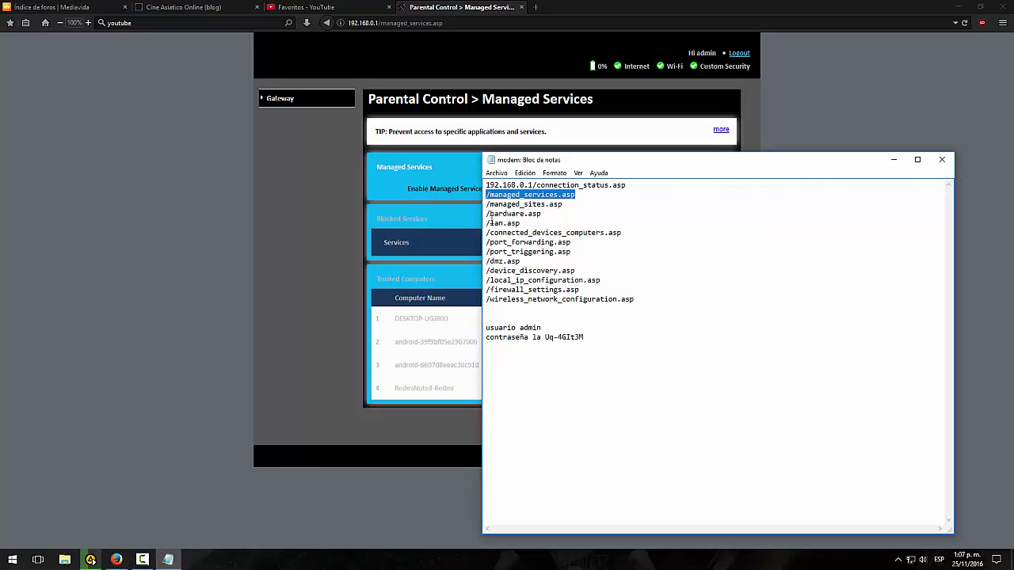
{"action": "left_click_drag", "start_coordinate": [486, 214], "coordinate": [590, 214]}
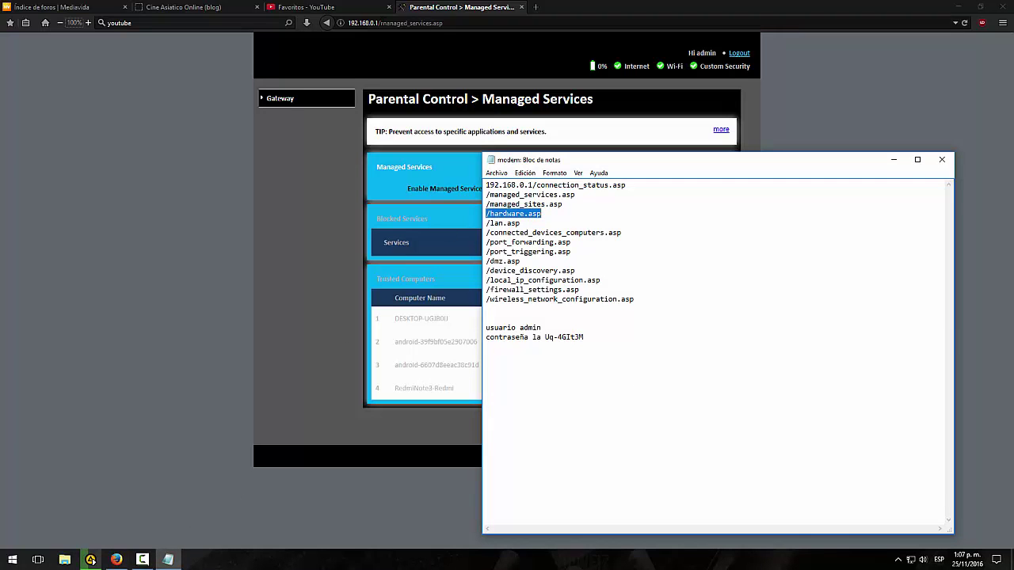
{"action": "key", "text": "ctrl+c"}
{"action": "key", "text": "alt+Tab"}
{"action": "left_click_drag", "start_coordinate": [378, 23], "coordinate": [504, 29]}
{"action": "key", "text": "ctrl+v"}
{"action": "key", "text": "Return"}
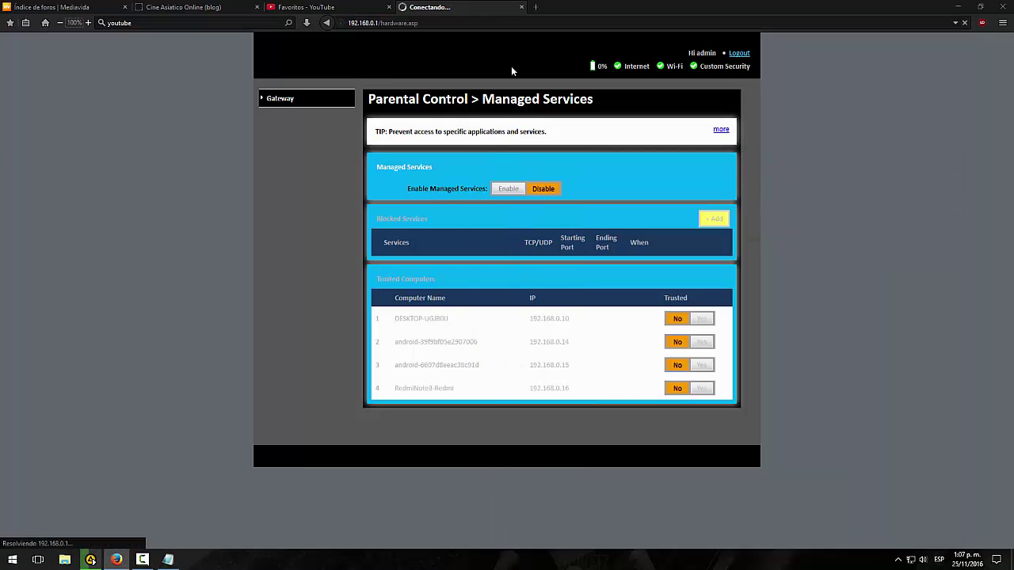
Load the router's port triggering page by replacing the address path with /port_triggering.asp from the modem notes.
{"action": "left_click", "coordinate": [179, 561]}
{"action": "left_click_drag", "start_coordinate": [486, 251], "coordinate": [614, 251]}
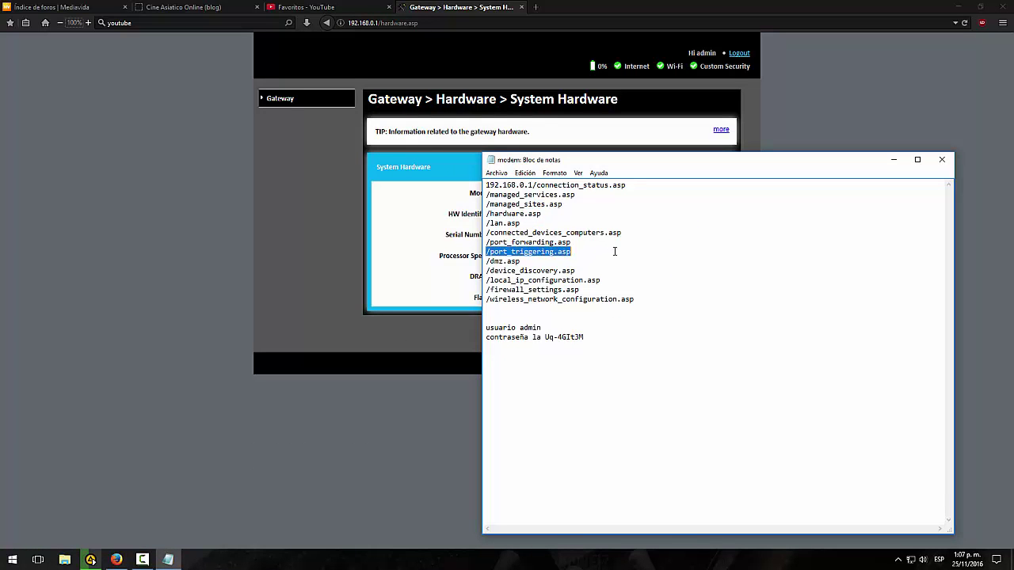
{"action": "left_click_drag", "start_coordinate": [380, 28], "coordinate": [420, 23]}
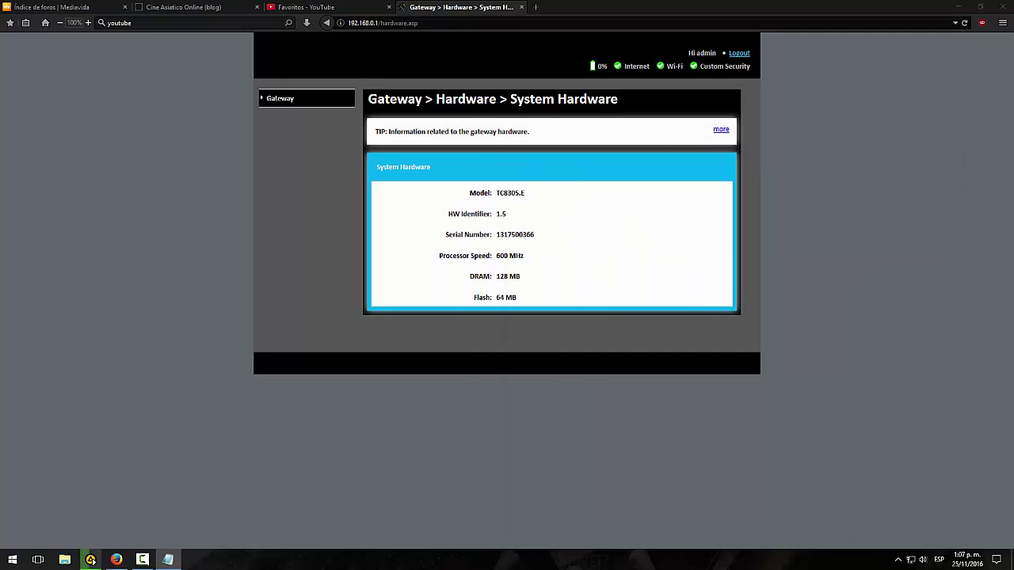
{"action": "key", "text": "ctrl+v"}
{"action": "key", "text": "Return"}
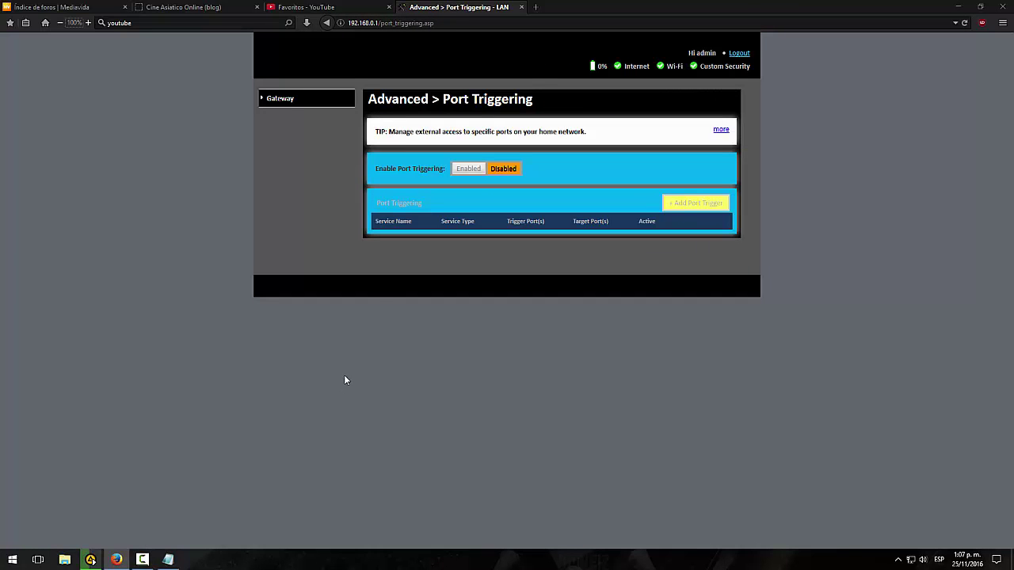
Load the router's DMZ page by replacing the address path with /dmz.asp from the modem notes.
{"action": "left_click", "coordinate": [168, 560]}
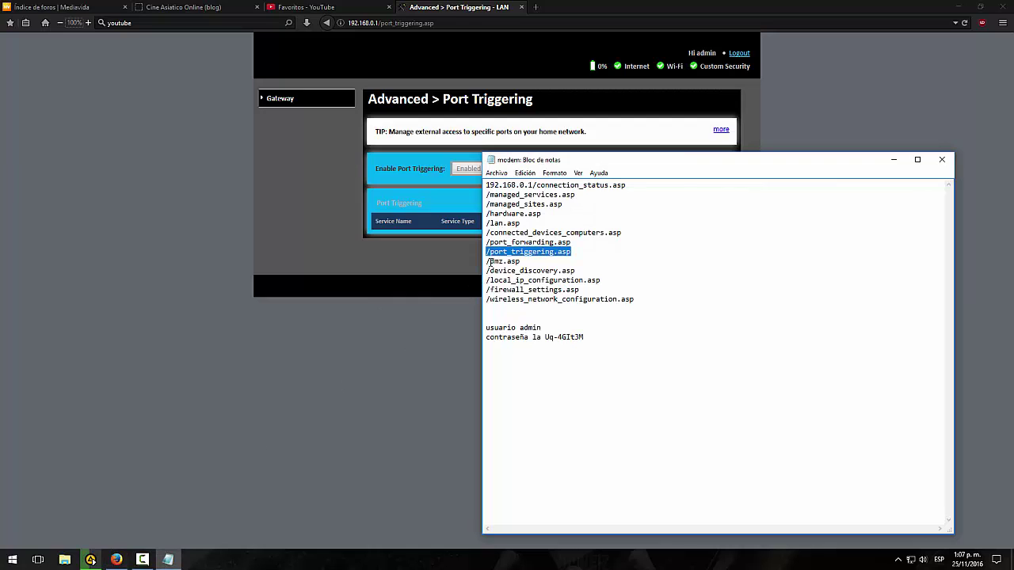
{"action": "left_click_drag", "start_coordinate": [486, 261], "coordinate": [574, 260]}
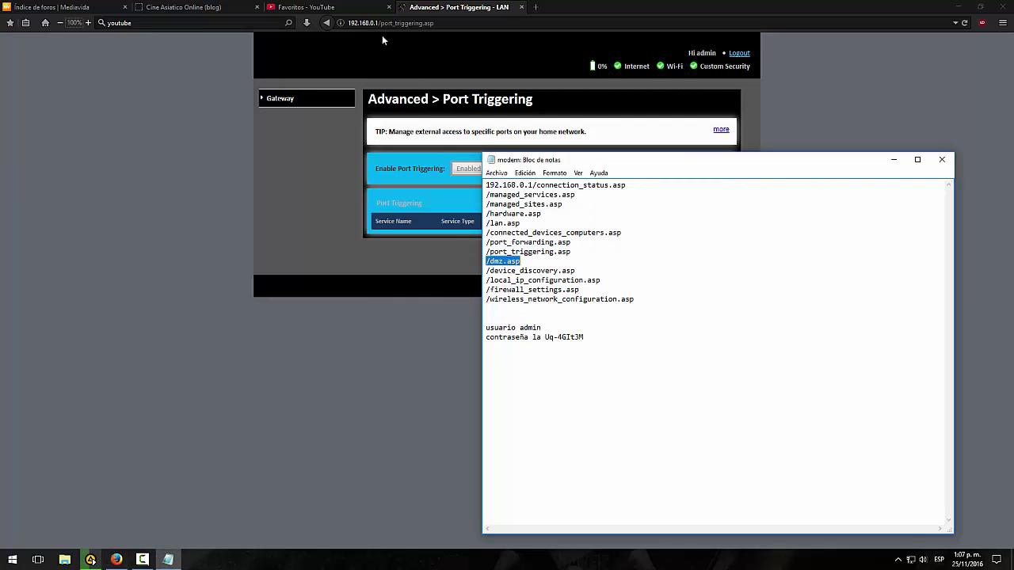
{"action": "key", "text": "ctrl+c"}
{"action": "left_click_drag", "start_coordinate": [378, 23], "coordinate": [434, 23]}
{"action": "key", "text": "ctrl+v"}
{"action": "key", "text": "Return"}
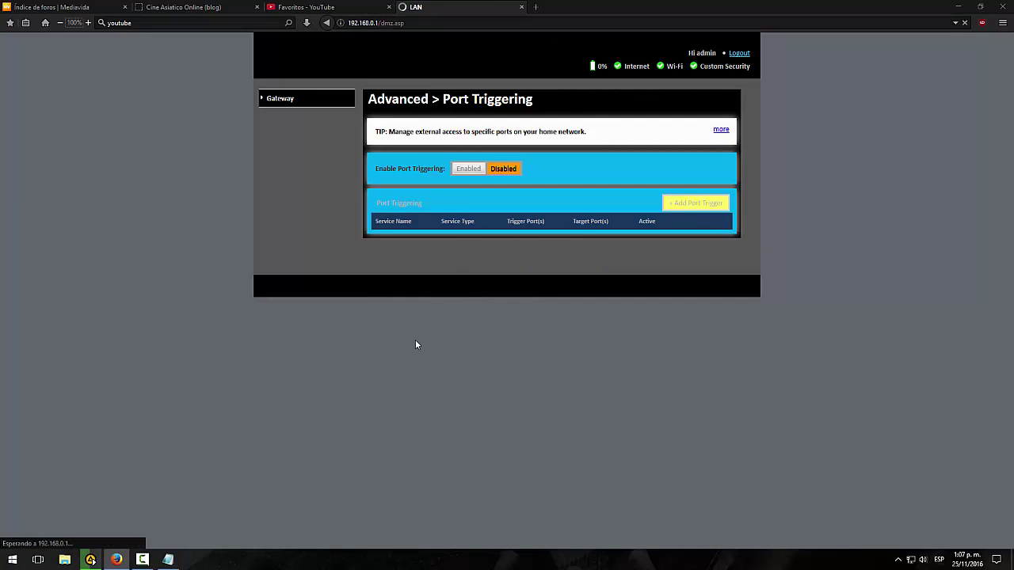
Load the router's device discovery page by replacing the address path with /device_discovery.asp from the modem notes.
{"action": "left_click", "coordinate": [167, 560]}
{"action": "left_click_drag", "start_coordinate": [486, 271], "coordinate": [631, 270]}
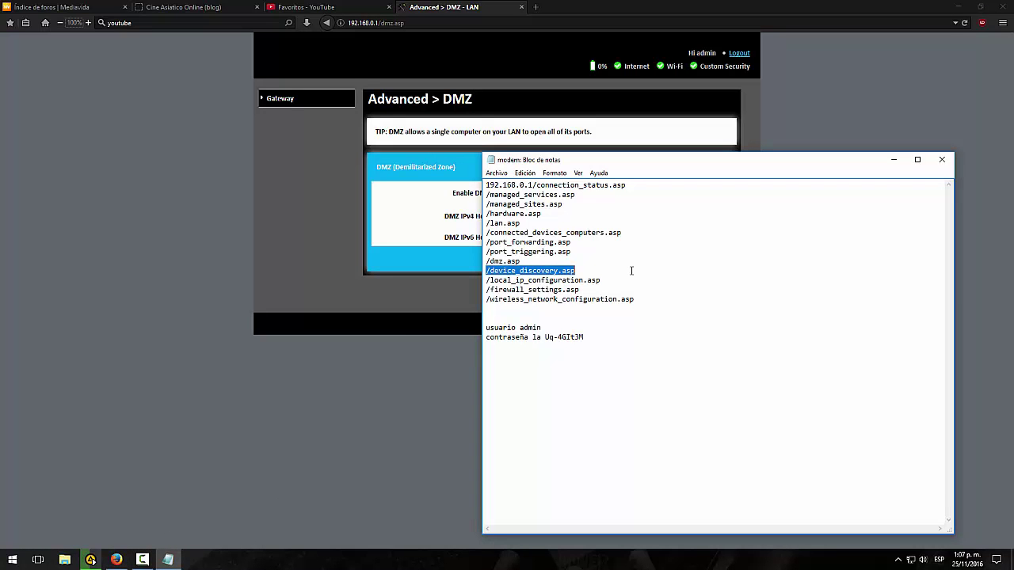
{"action": "left_click", "coordinate": [403, 19]}
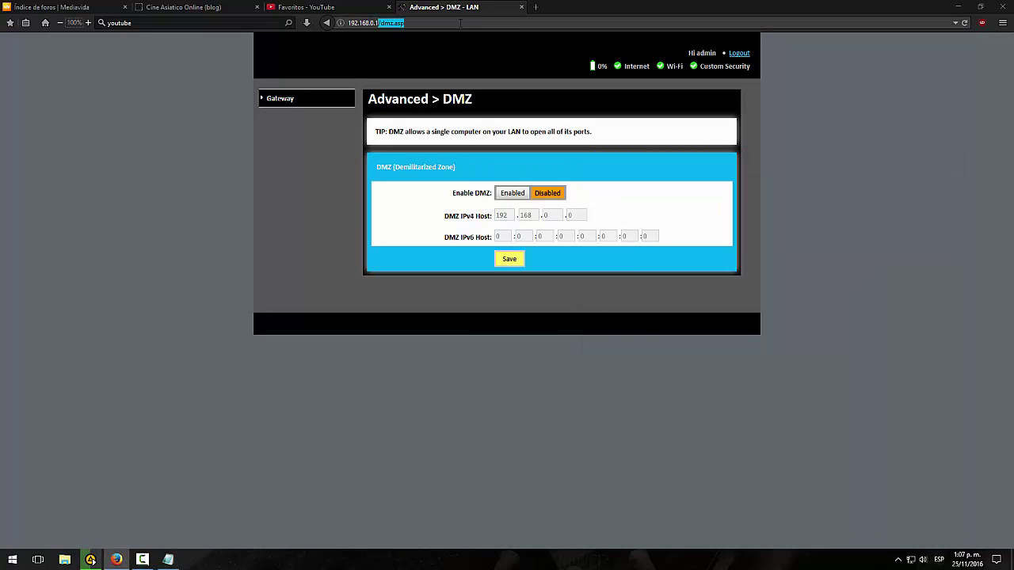
{"action": "key", "text": "ctrl+v"}
{"action": "key", "text": "Return"}
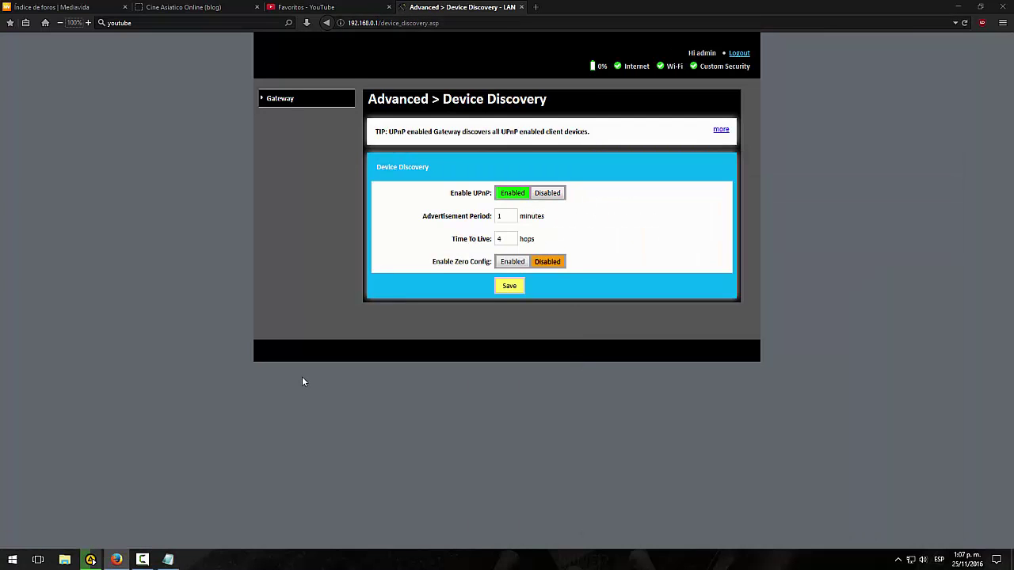
Load the router's local IP page by replacing the address path with /local_ip_configuration.asp from the modem notes.
{"action": "left_click", "coordinate": [168, 560]}
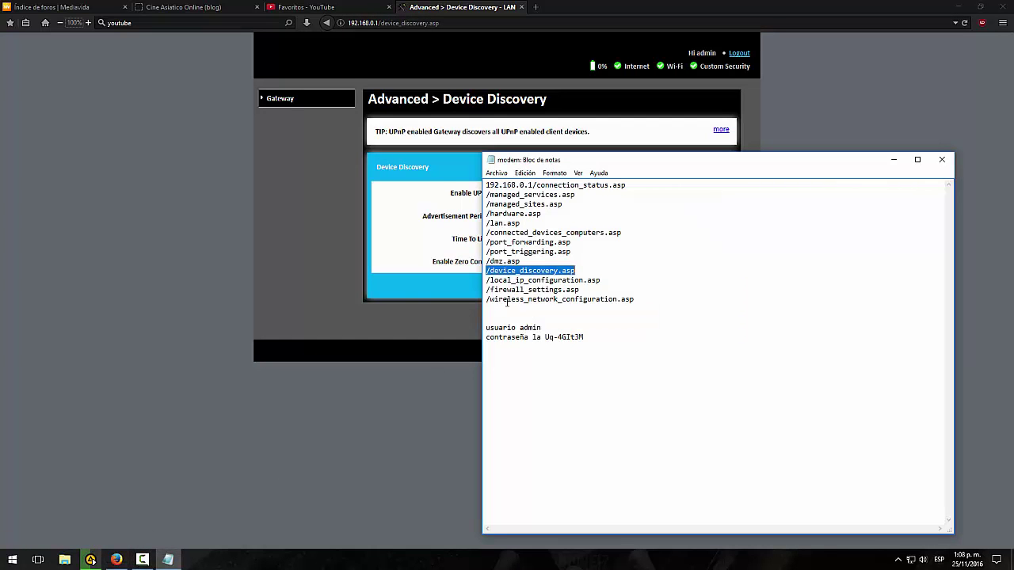
{"action": "left_click_drag", "start_coordinate": [486, 281], "coordinate": [629, 280]}
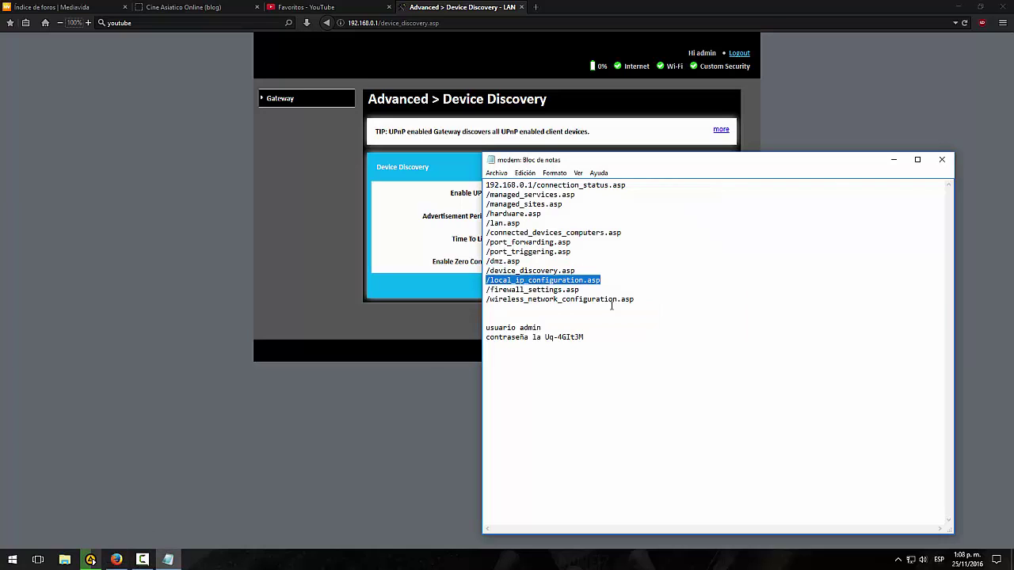
{"action": "left_click", "coordinate": [374, 60]}
{"action": "key", "text": "ctrl+v"}
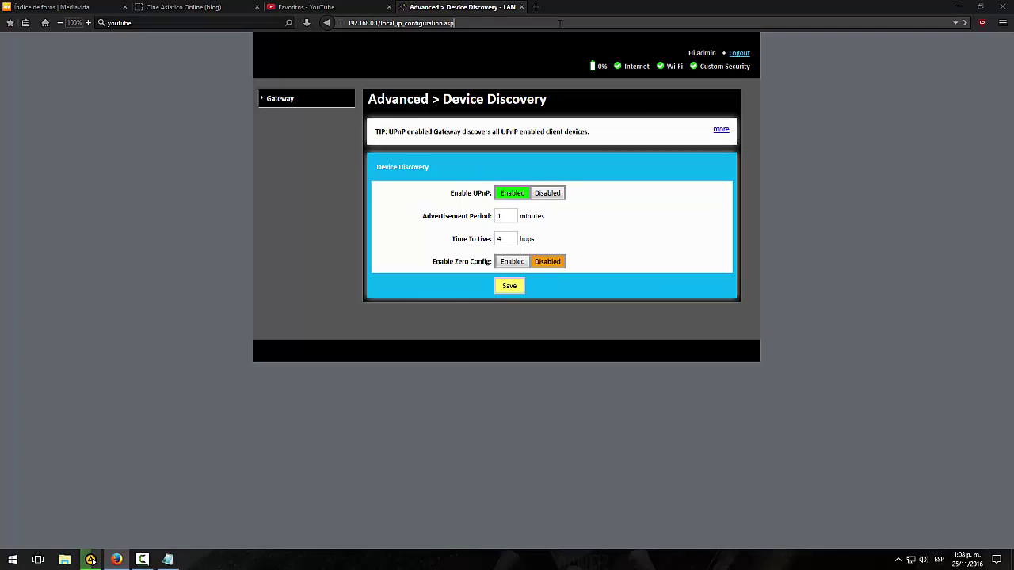
{"action": "key", "text": "Return"}
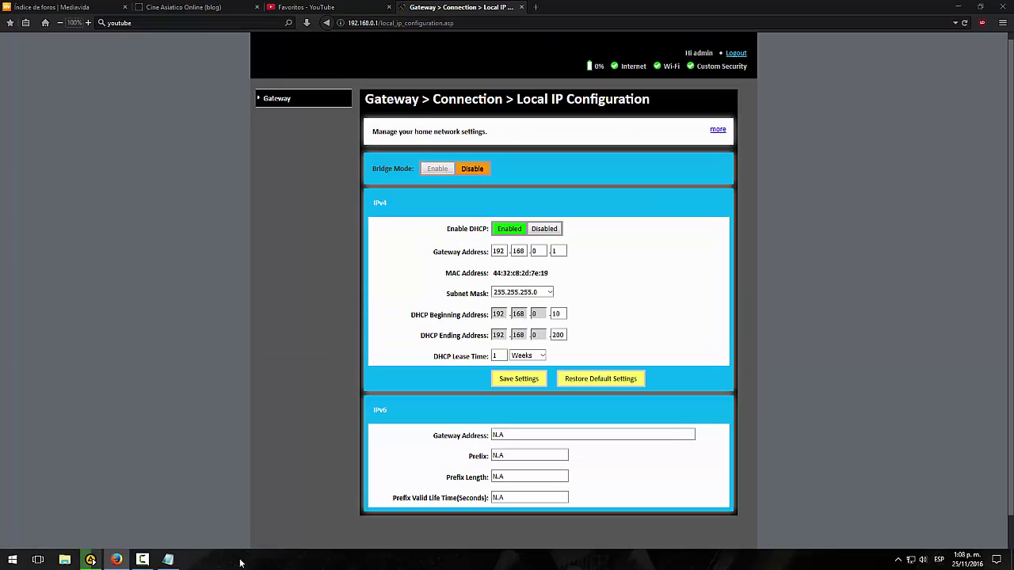
Bring up the modem notes, close them and look over the Local IP Configuration page.
{"action": "left_click", "coordinate": [169, 562]}
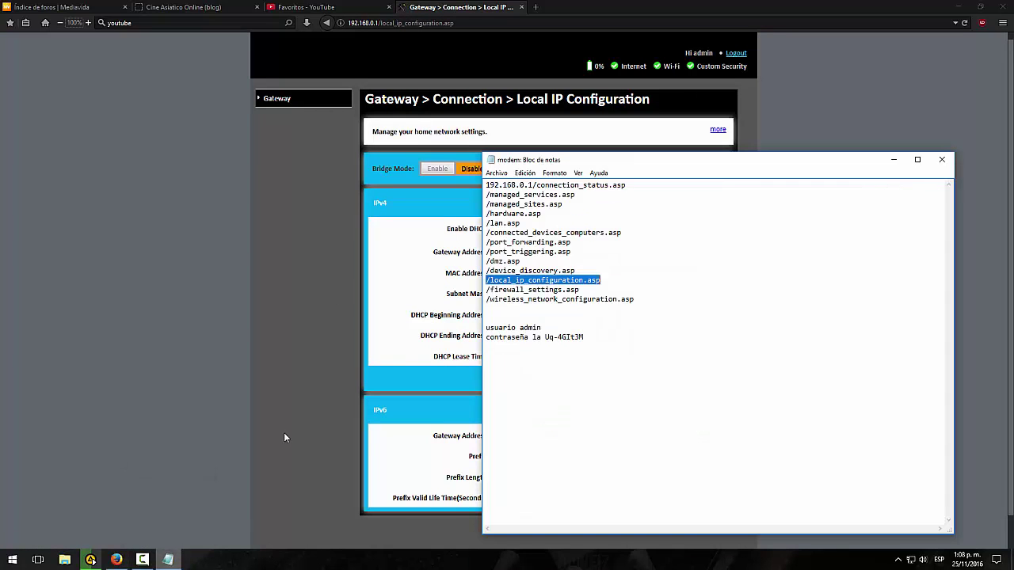
{"action": "left_click", "coordinate": [941, 161]}
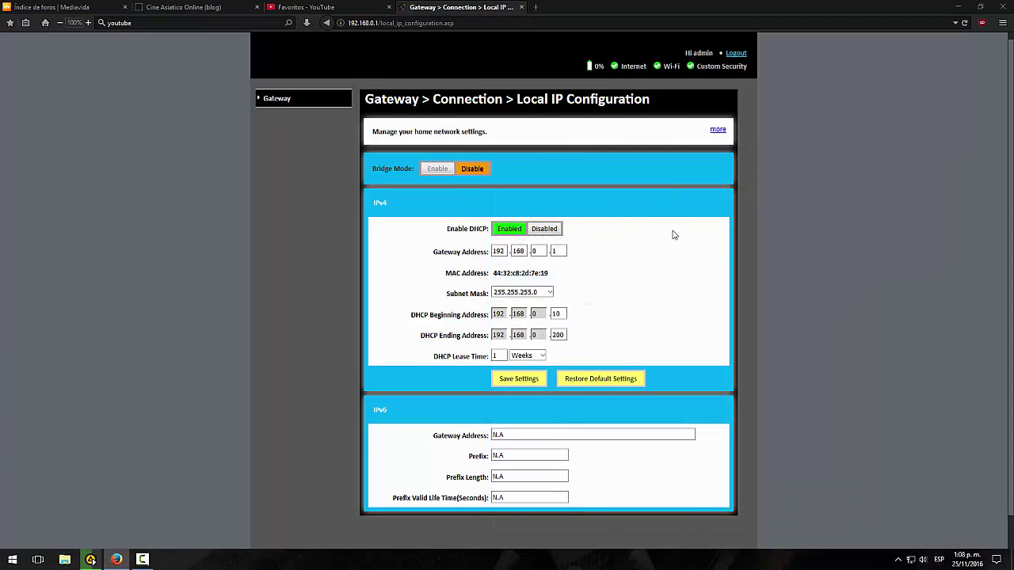
{"action": "scroll", "coordinate": [1012, 261], "scroll_direction": "down", "scroll_amount": 1}
{"action": "scroll", "coordinate": [1012, 262], "scroll_direction": "up", "scroll_amount": 1}
Reopen the modem notes from the desktop and load the router's WiFi page using the /wireless_network_configuration.asp path.
{"action": "left_click", "coordinate": [118, 561]}
{"action": "double_click", "coordinate": [20, 131]}
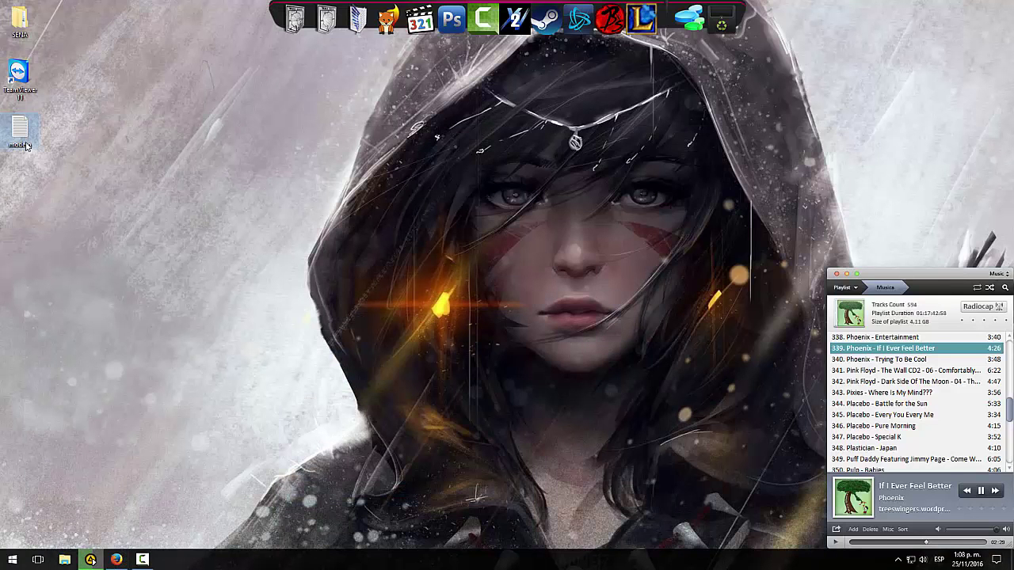
{"action": "left_click_drag", "start_coordinate": [487, 299], "coordinate": [683, 297]}
{"action": "key", "text": "ctrl+c"}
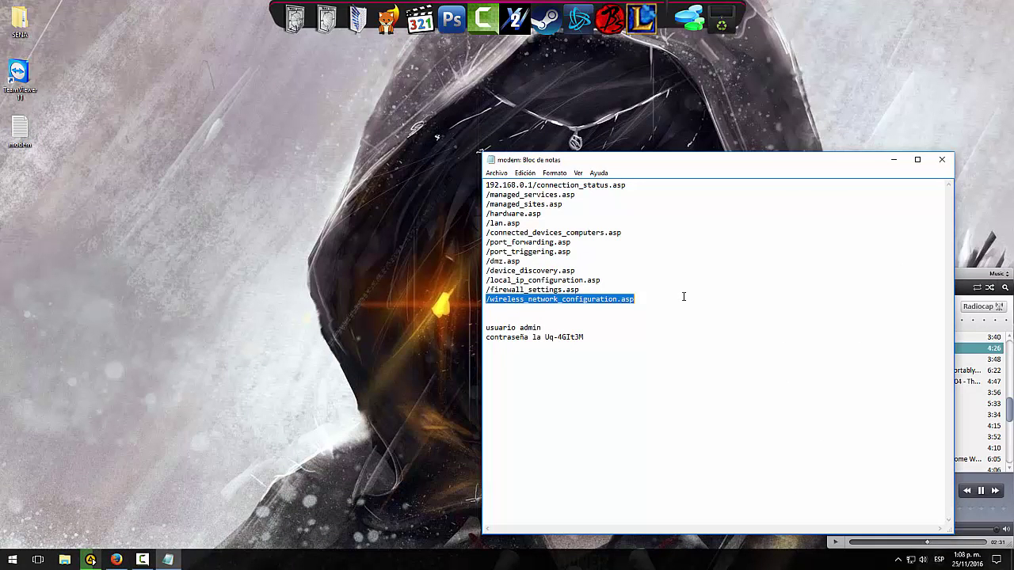
{"action": "left_click", "coordinate": [117, 560]}
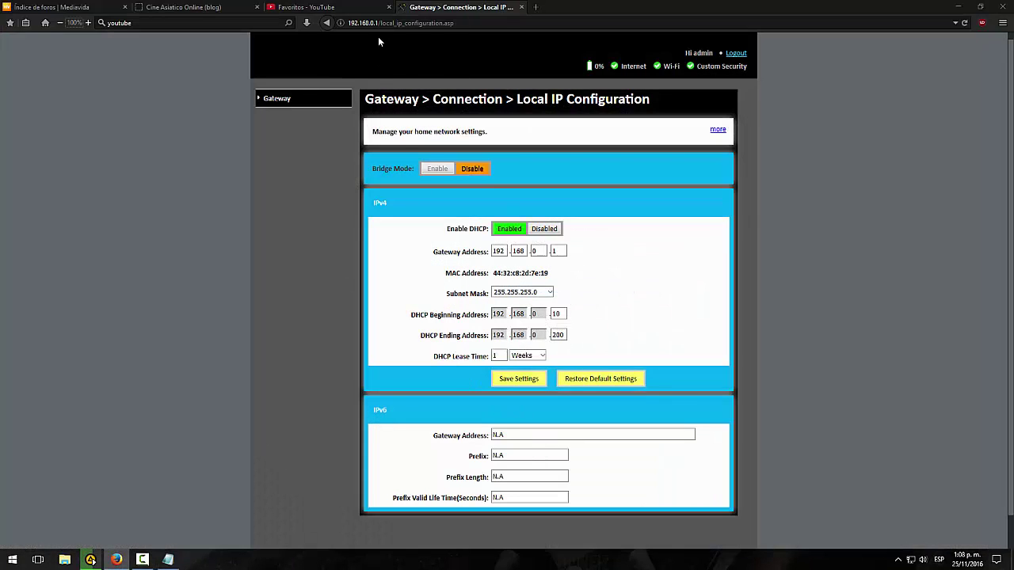
{"action": "left_click_drag", "start_coordinate": [378, 22], "coordinate": [456, 22]}
{"action": "key", "text": "ctrl+v"}
{"action": "key", "text": "Return"}
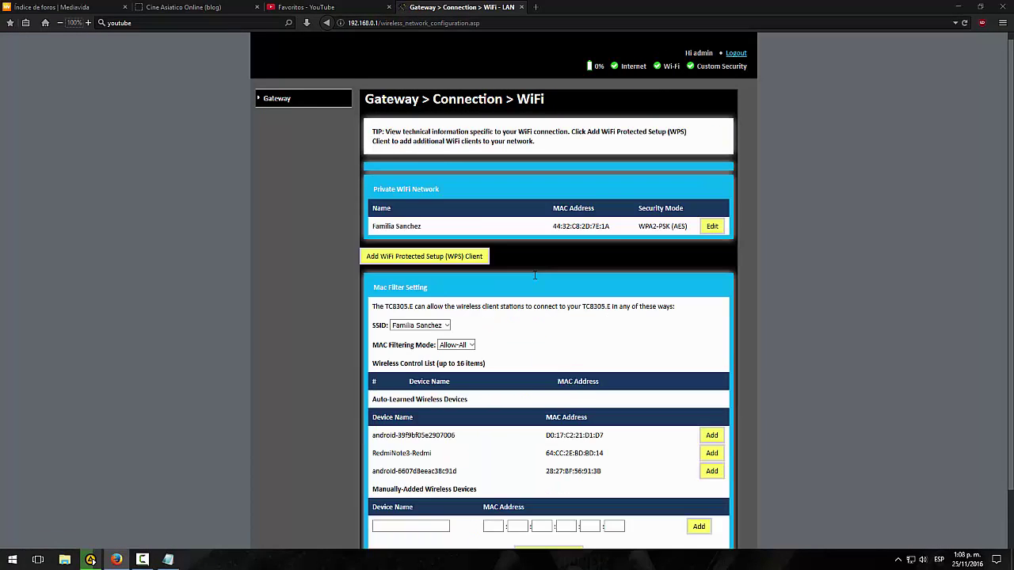
Edit the private WiFi network's name so that the family surname is in capital letters, and save the settings.
{"action": "left_click", "coordinate": [712, 227]}
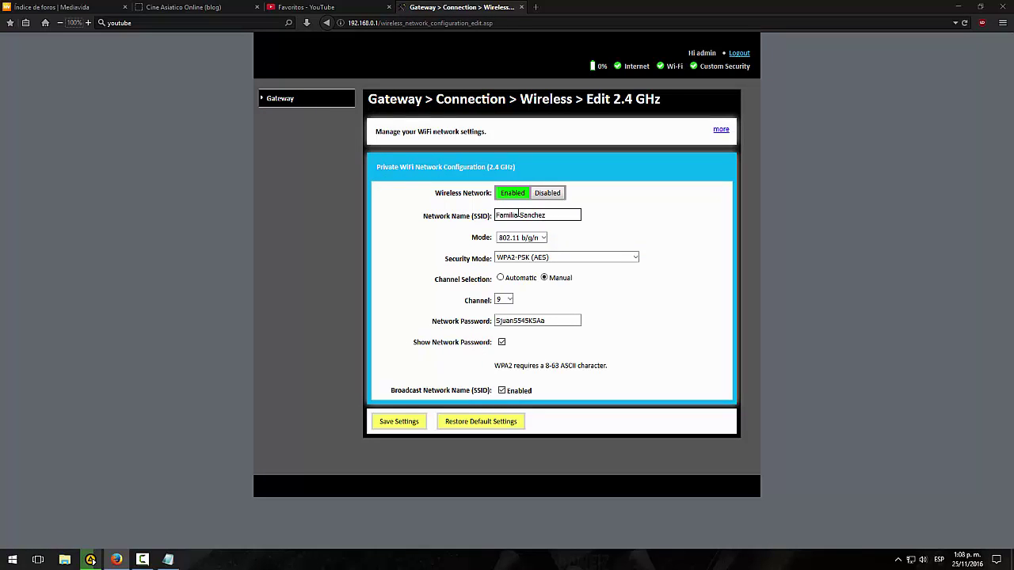
{"action": "left_click_drag", "start_coordinate": [525, 214], "coordinate": [589, 218]}
{"action": "key", "text": "BackSpace"}
{"action": "type", "text": "ANCHEZ"}
{"action": "left_click", "coordinate": [400, 422]}
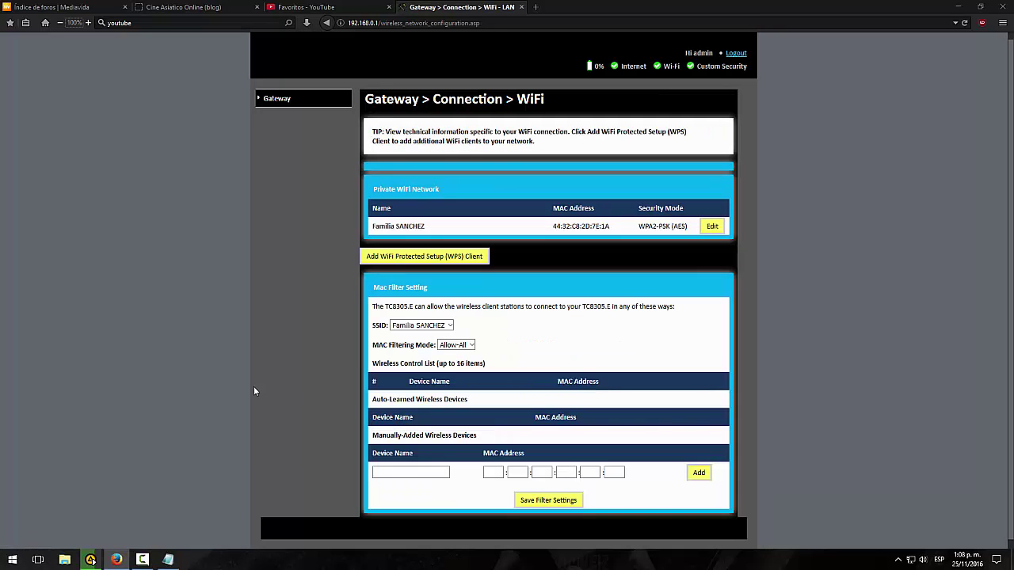
Check the network name in the Private WiFi Network list.
{"action": "left_click_drag", "start_coordinate": [429, 228], "coordinate": [369, 230]}
{"action": "left_click", "coordinate": [411, 228]}
{"action": "double_click", "coordinate": [412, 226]}
{"action": "left_click", "coordinate": [427, 227]}
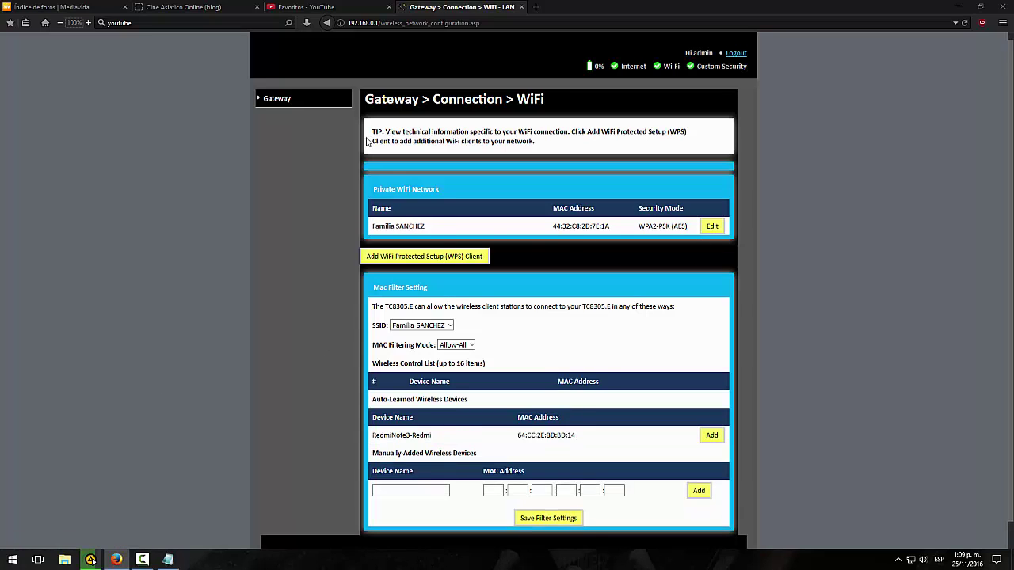
Close the router page, minimize the browser and close the modem notes.
{"action": "left_click", "coordinate": [521, 7]}
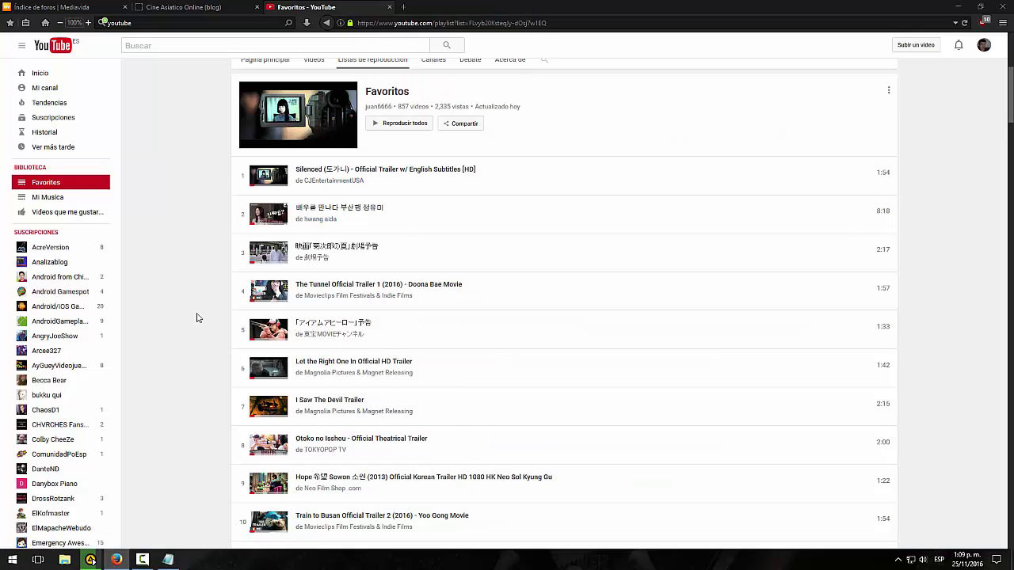
{"action": "left_click", "coordinate": [118, 561]}
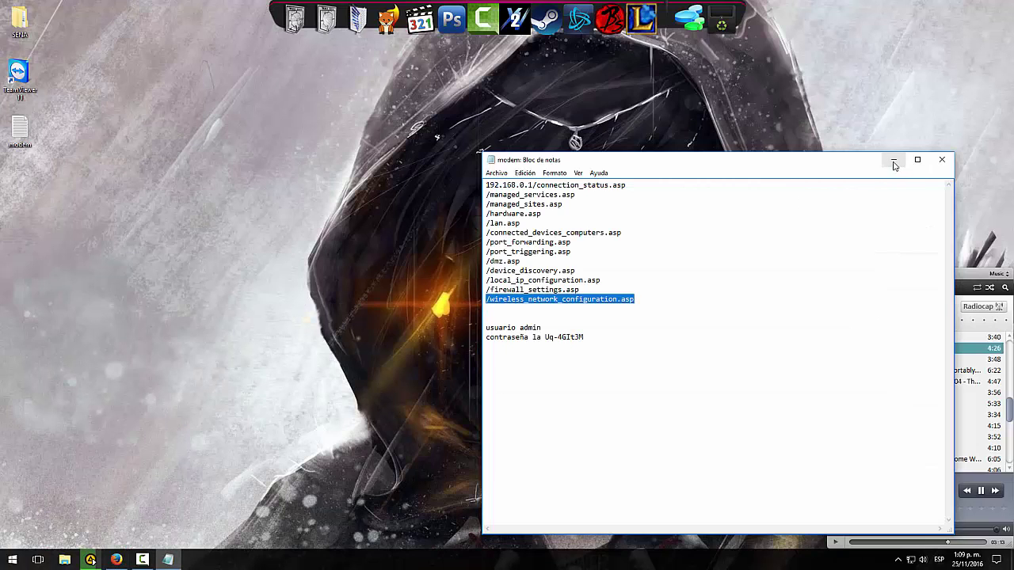
{"action": "left_click", "coordinate": [942, 159]}
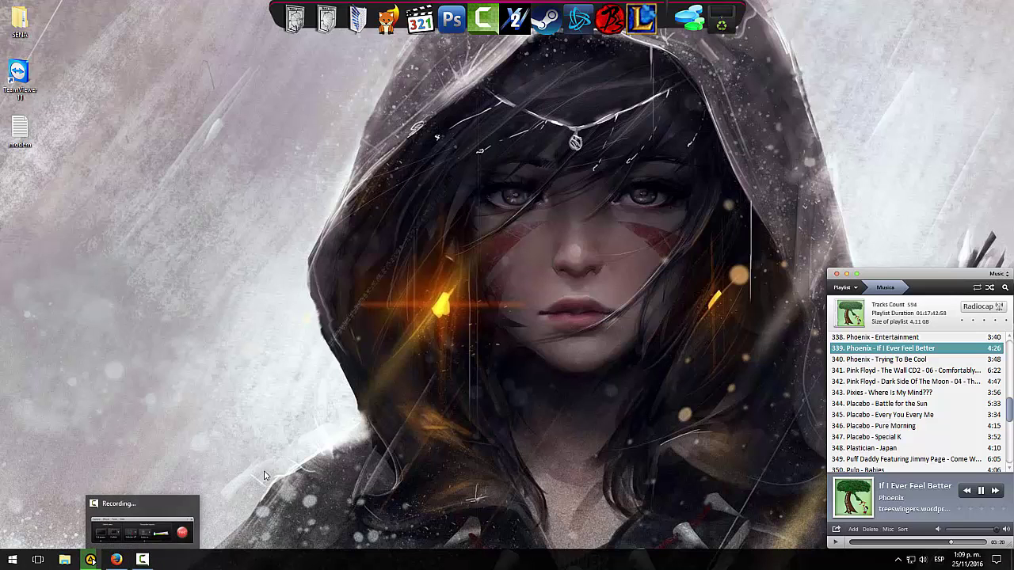
Open the bookmarked "How to Login to the Technicolor TC8305C" page in a new tab, look it over, close it and minimize the browser.
{"action": "left_click", "coordinate": [116, 560]}
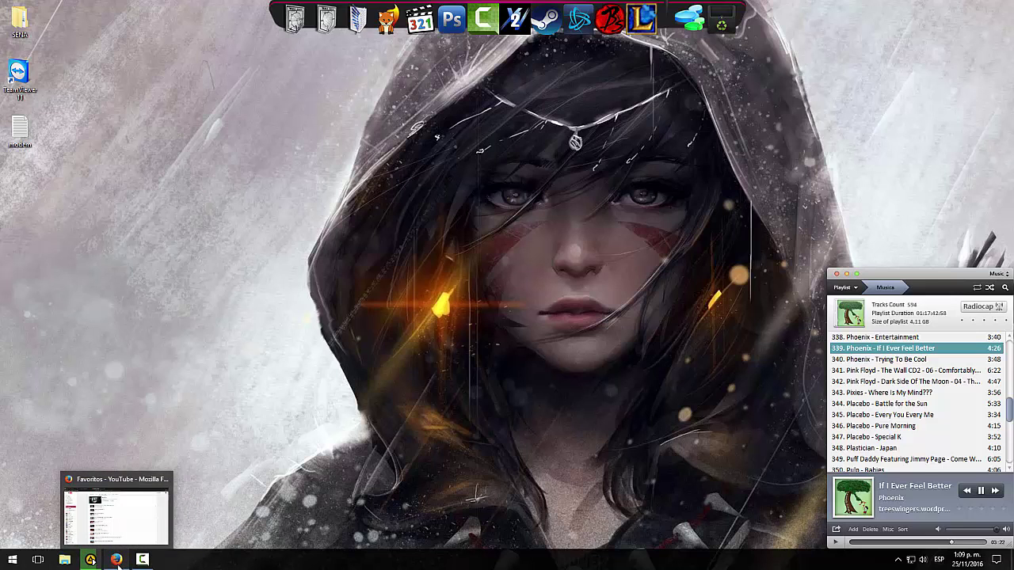
{"action": "left_click", "coordinate": [403, 6]}
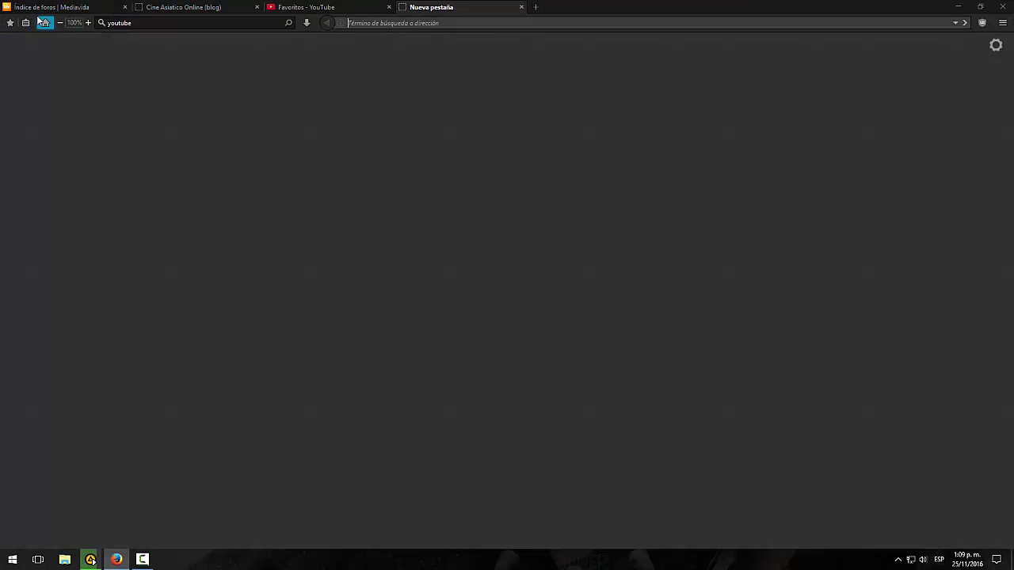
{"action": "left_click", "coordinate": [9, 22]}
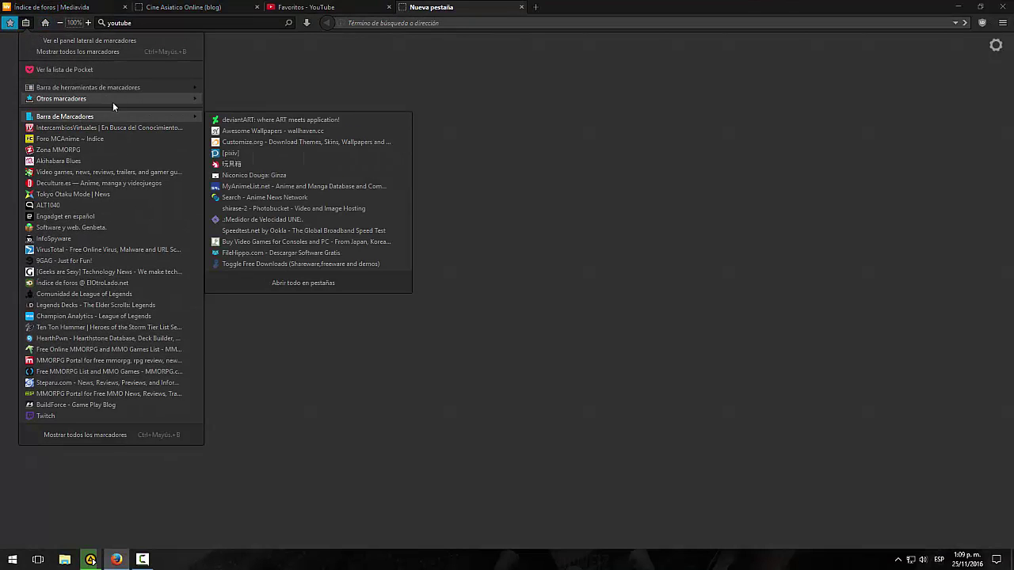
{"action": "mouse_move", "coordinate": [112, 102]}
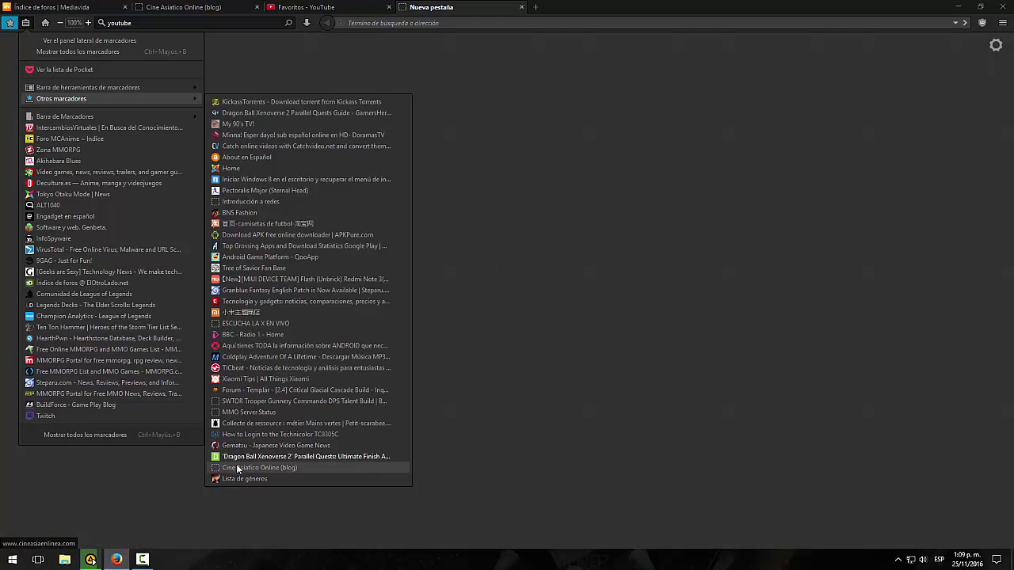
{"action": "left_click", "coordinate": [242, 437]}
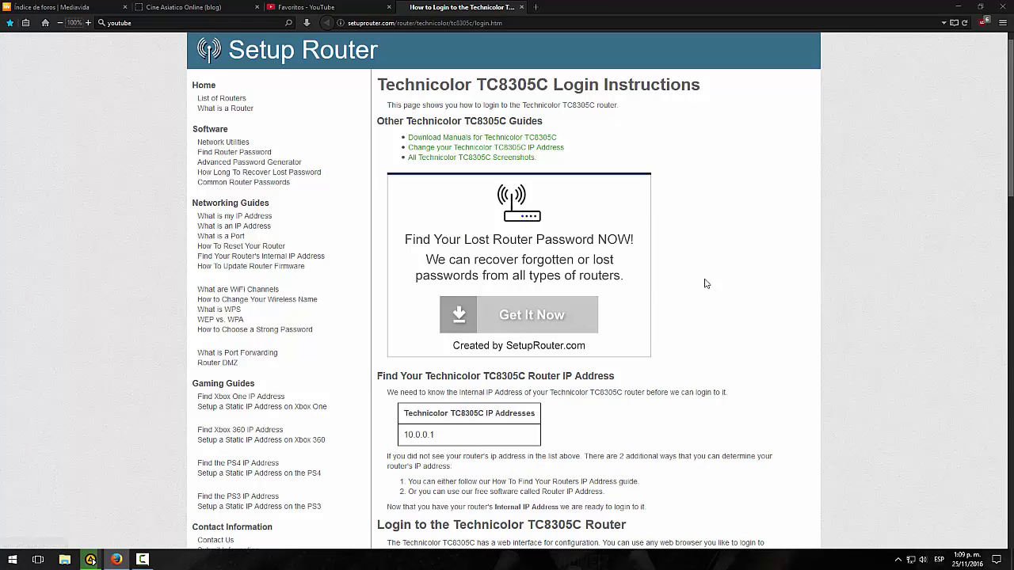
{"action": "mouse_move", "coordinate": [1006, 183]}
{"action": "left_mouse_down"}
{"action": "mouse_move", "coordinate": [1006, 531]}
{"action": "mouse_move", "coordinate": [1006, 175]}
{"action": "left_mouse_up"}
{"action": "left_click", "coordinate": [518, 7]}
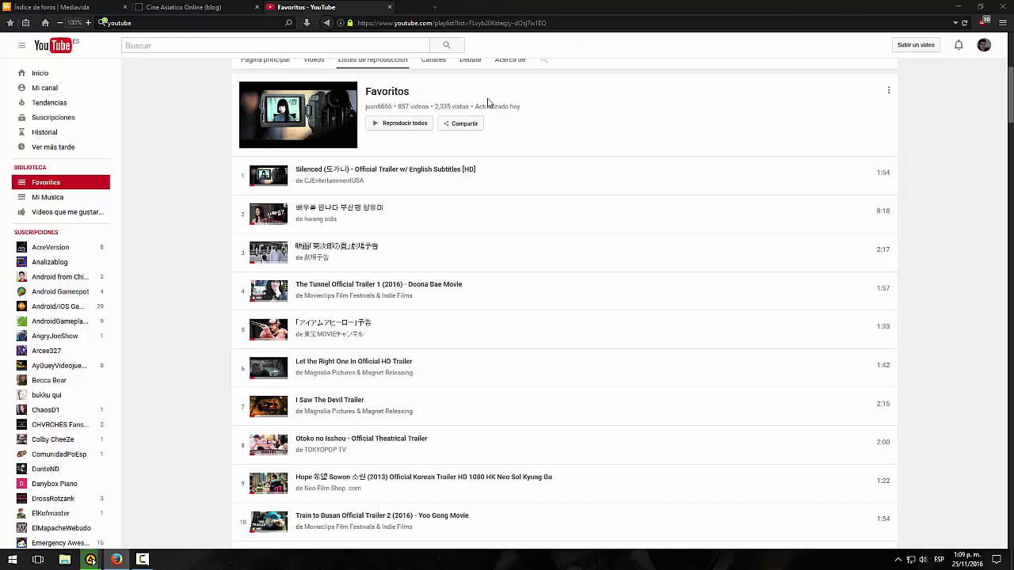
{"action": "left_click", "coordinate": [116, 559]}
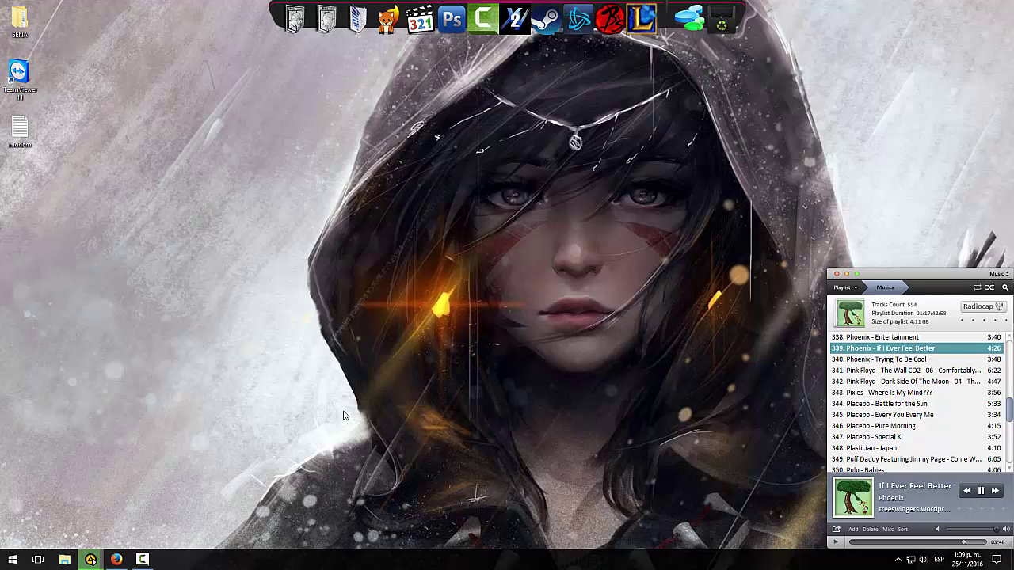
Lower the system volume to 6.
{"action": "key", "text": "XF86AudioLowerVolume"}
{"action": "key", "text": "XF86AudioLowerVolume"}
{"action": "key", "text": "XF86AudioLowerVolume"}
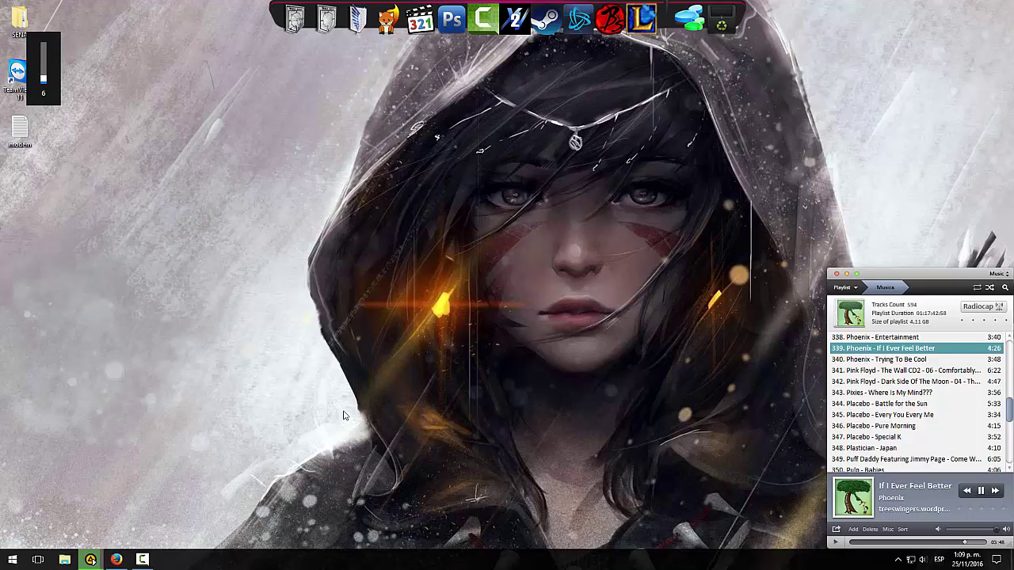